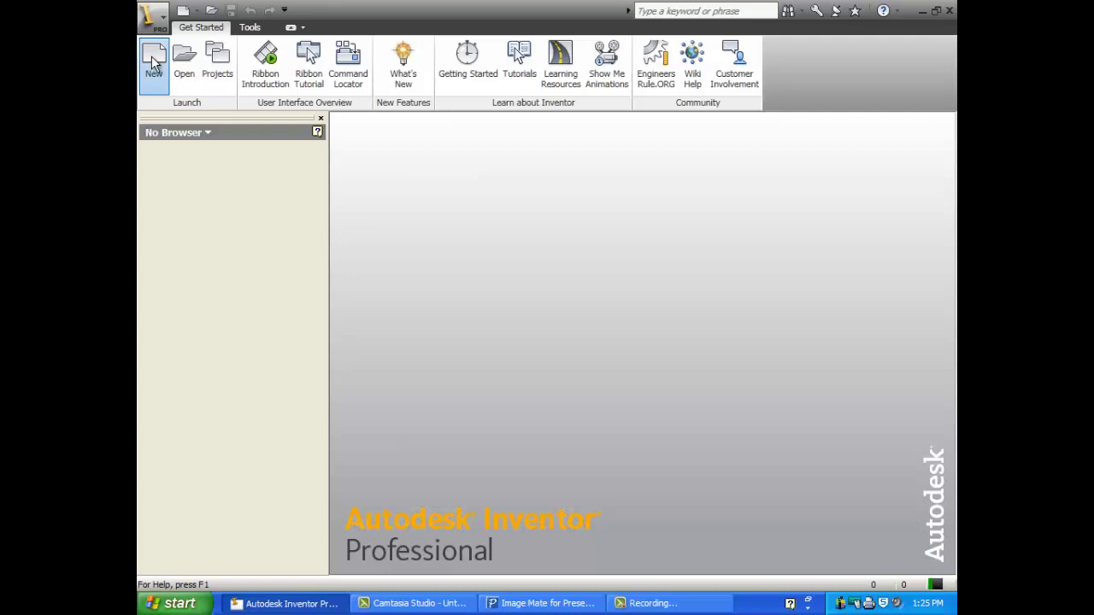
- Create a new Standard.ipt part and draw a rectangle in its sketch
click(152, 59)
double_click(540, 229)
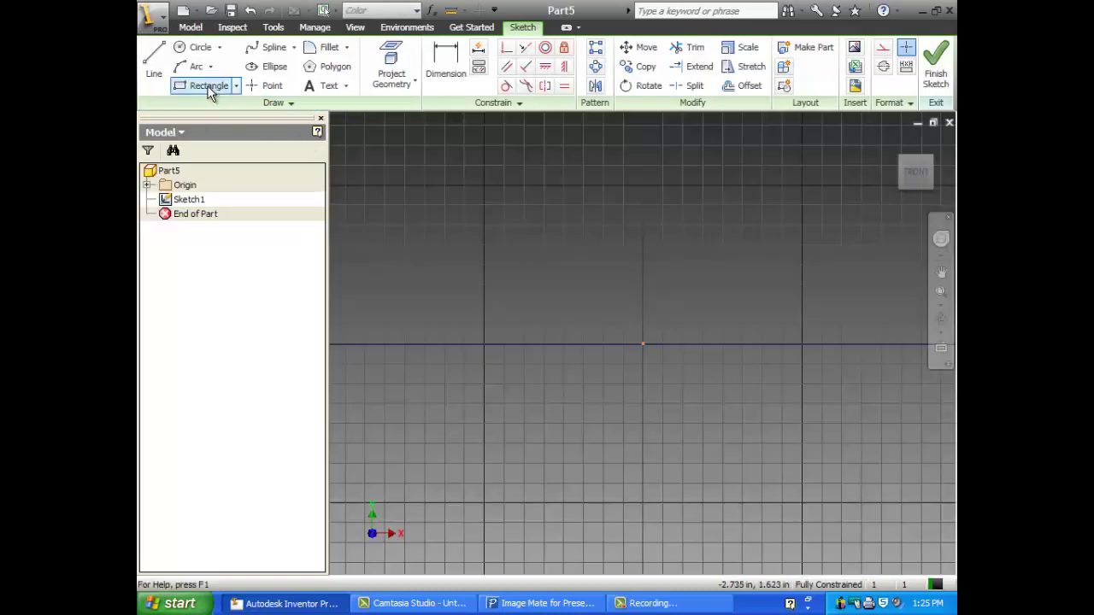
click(208, 85)
click(433, 197)
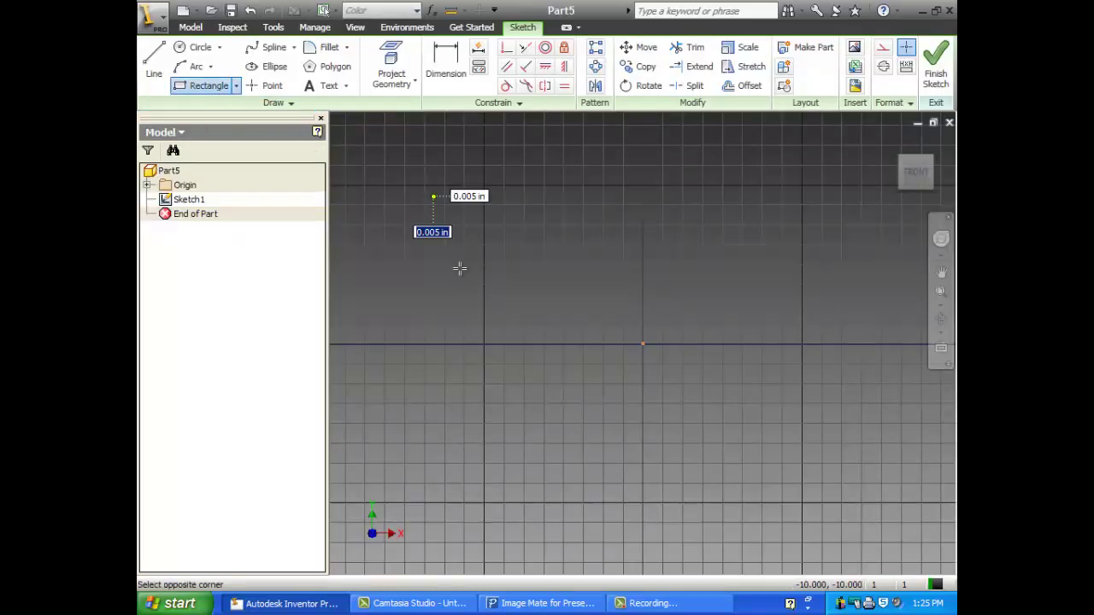
click(824, 406)
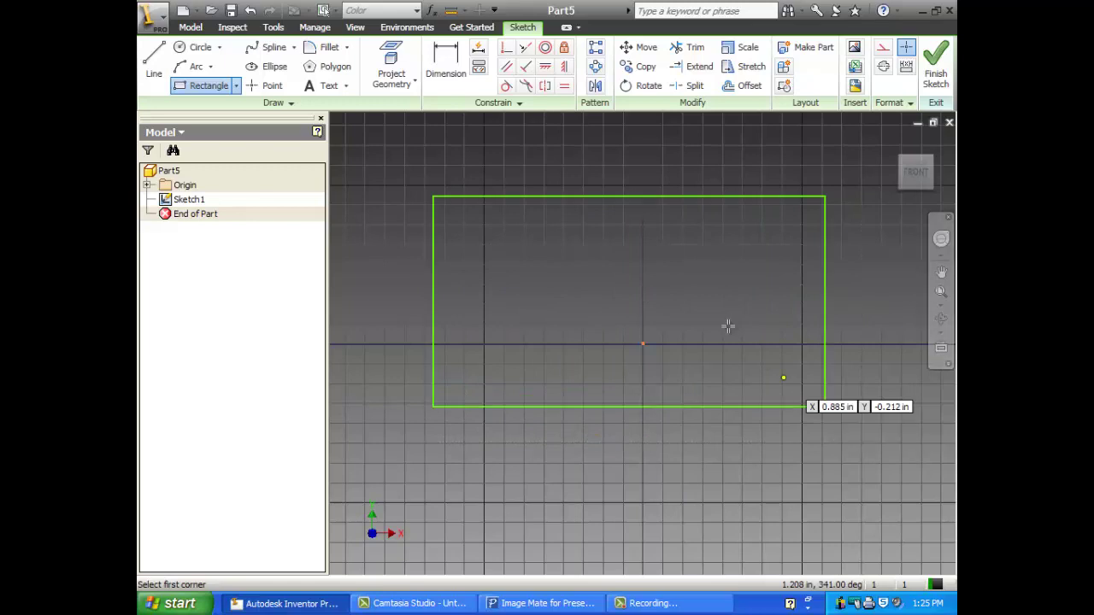
right_click(574, 154)
click(590, 166)
- Dimension the rectangle 2.5 in wide and 1.25 in tall
click(445, 67)
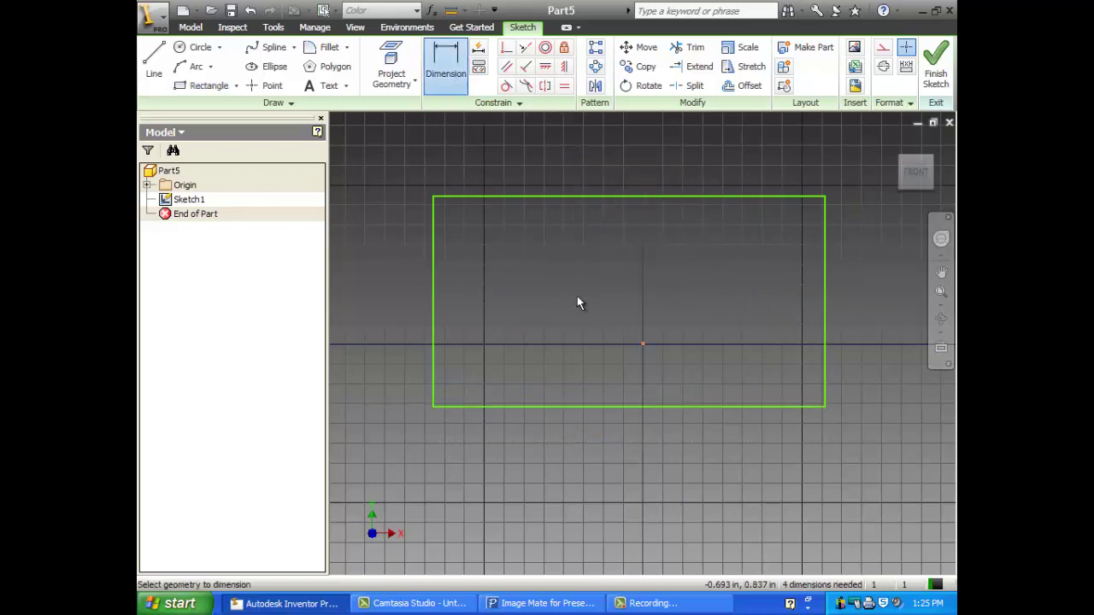
click(629, 406)
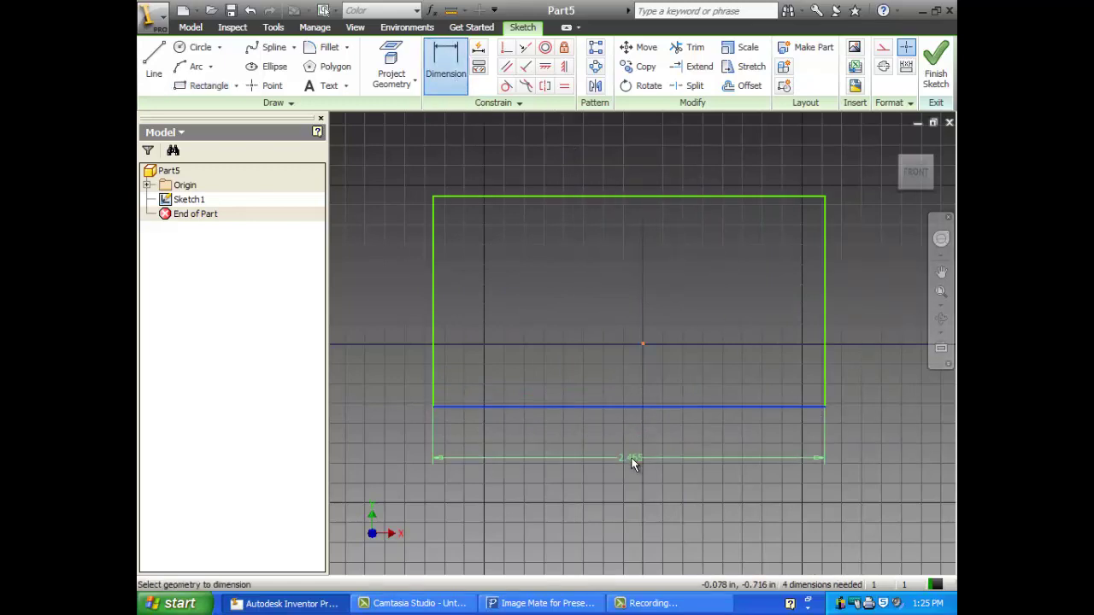
click(632, 462)
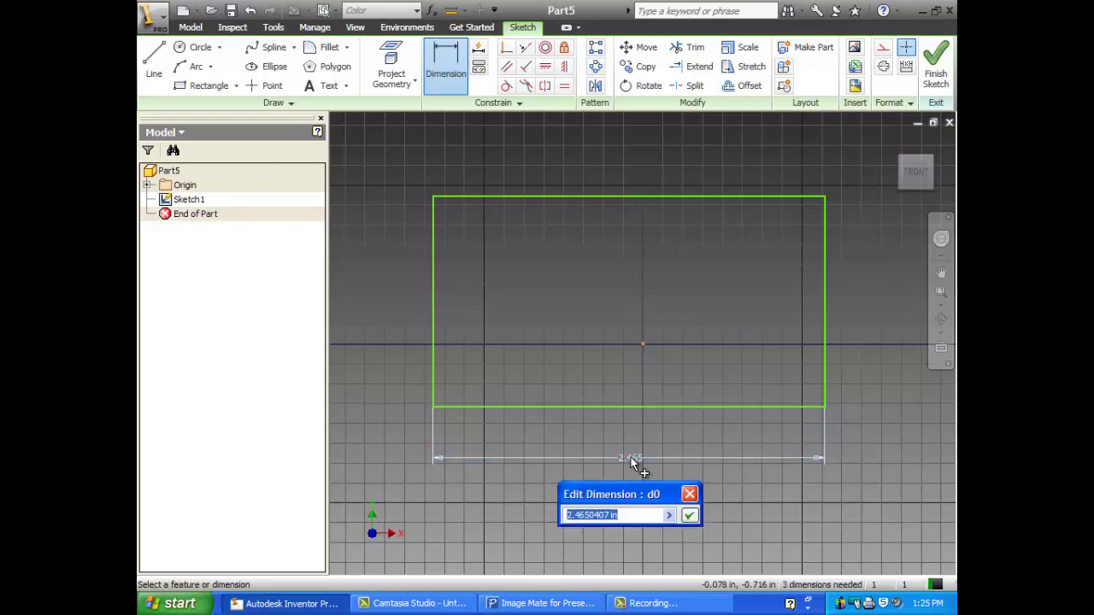
text(2.5)
key(Return)
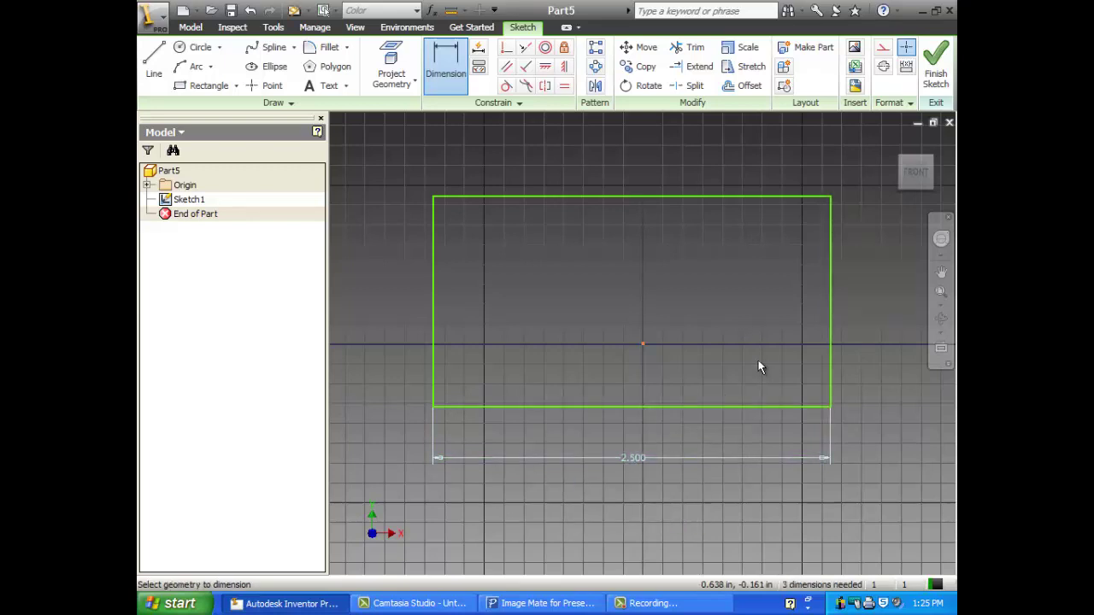
click(829, 298)
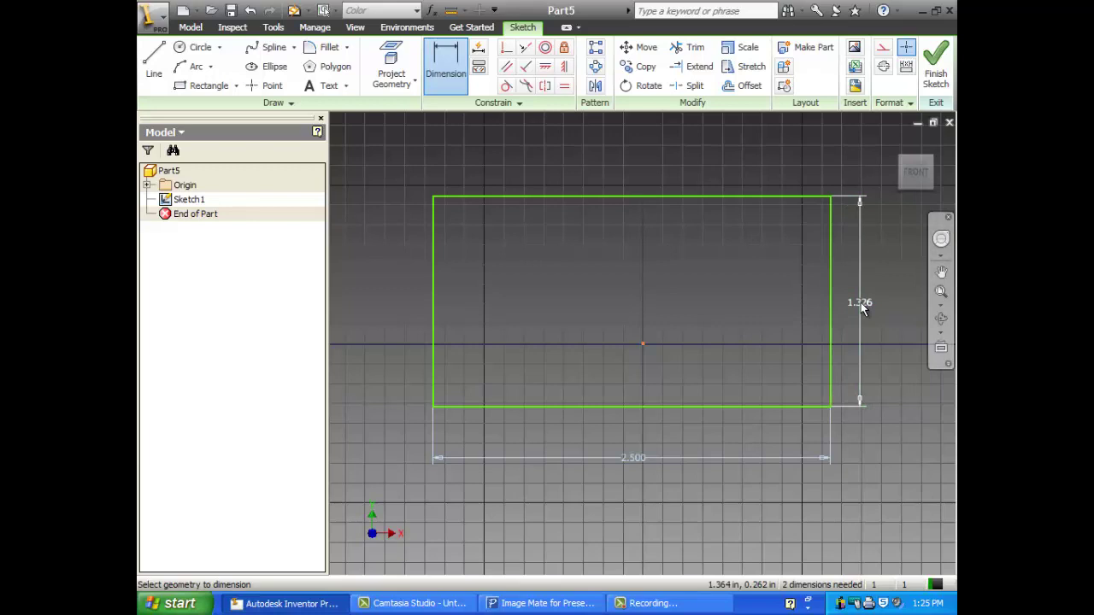
click(861, 305)
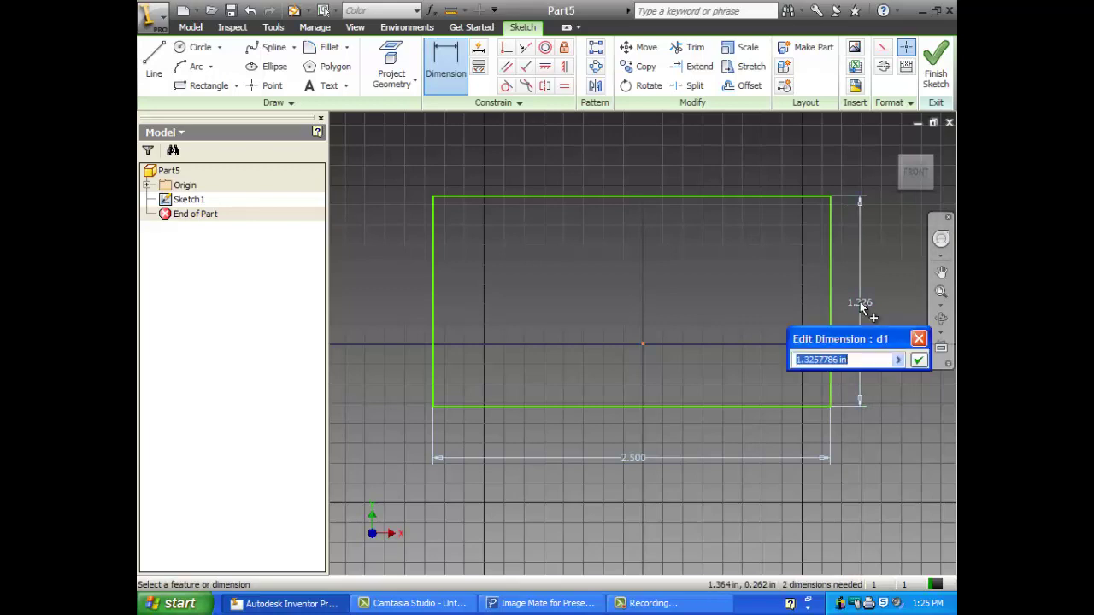
text(1.25)
key(Return)
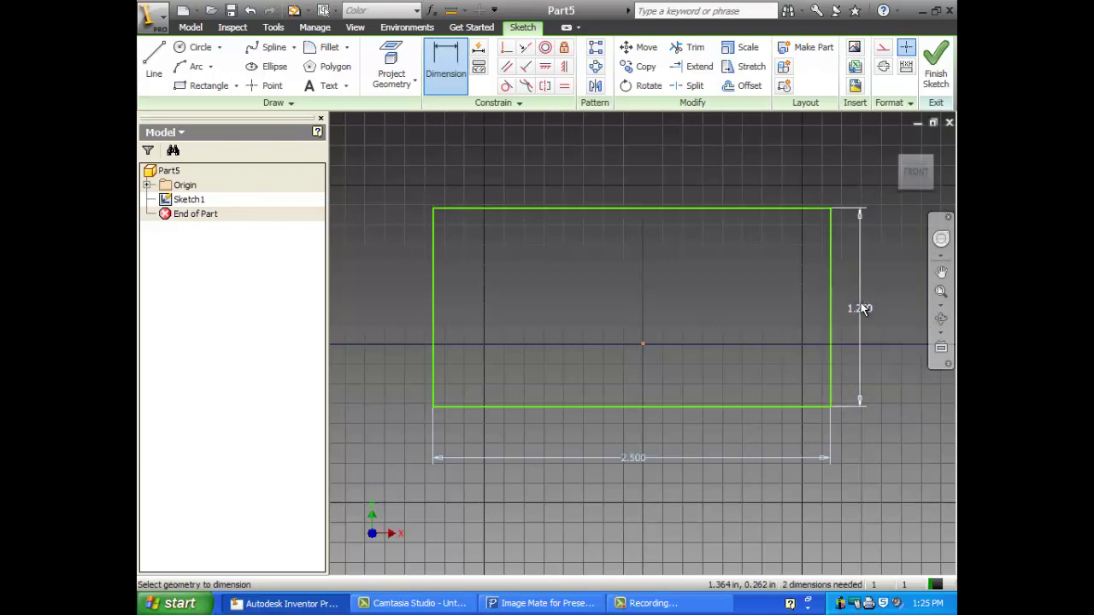
right_click(477, 168)
click(504, 176)
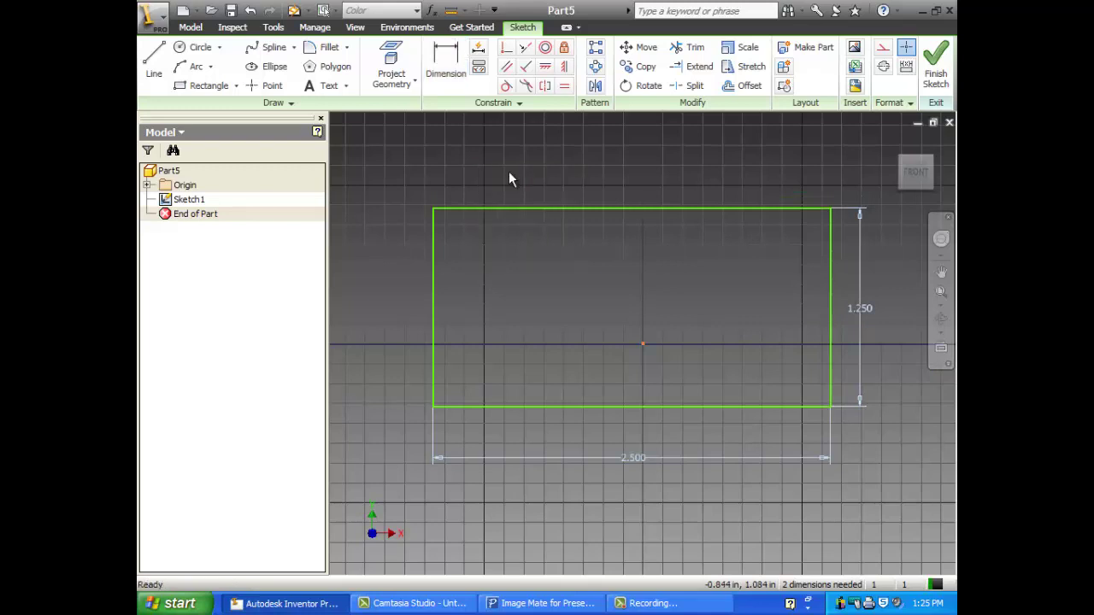
- Finish the rectangle sketch, extrude it 1 in into a block, and begin another sketch
right_click(509, 174)
click(551, 207)
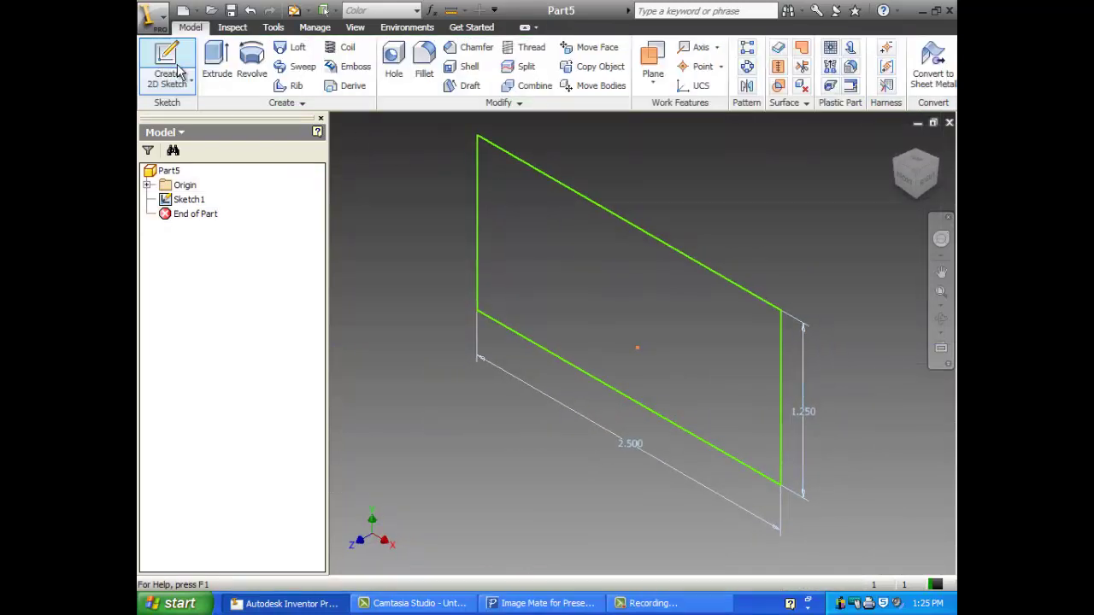
click(216, 65)
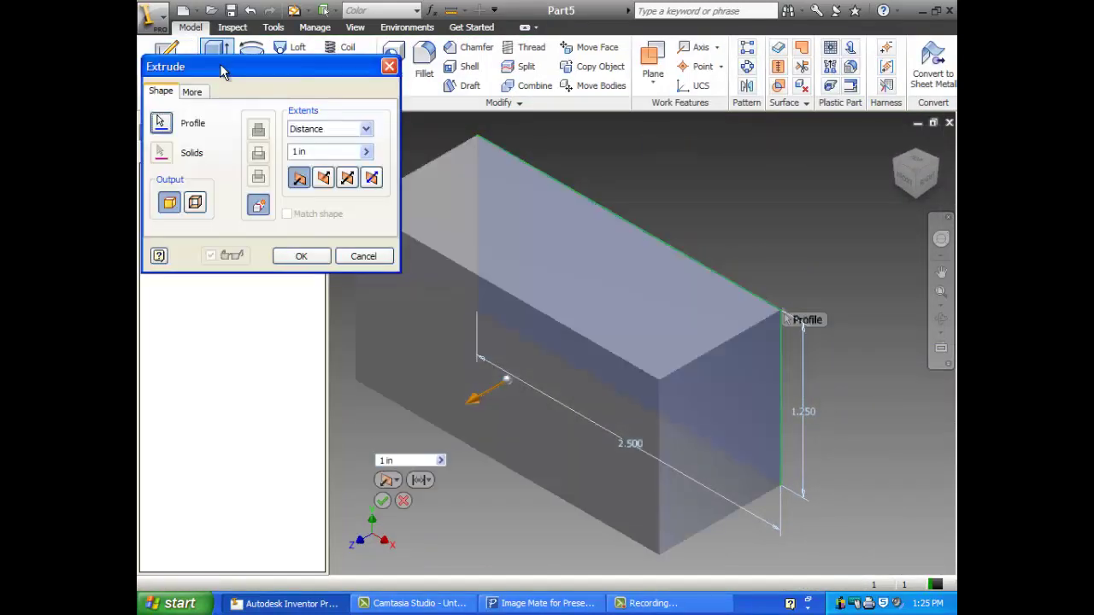
click(299, 256)
right_click(369, 481)
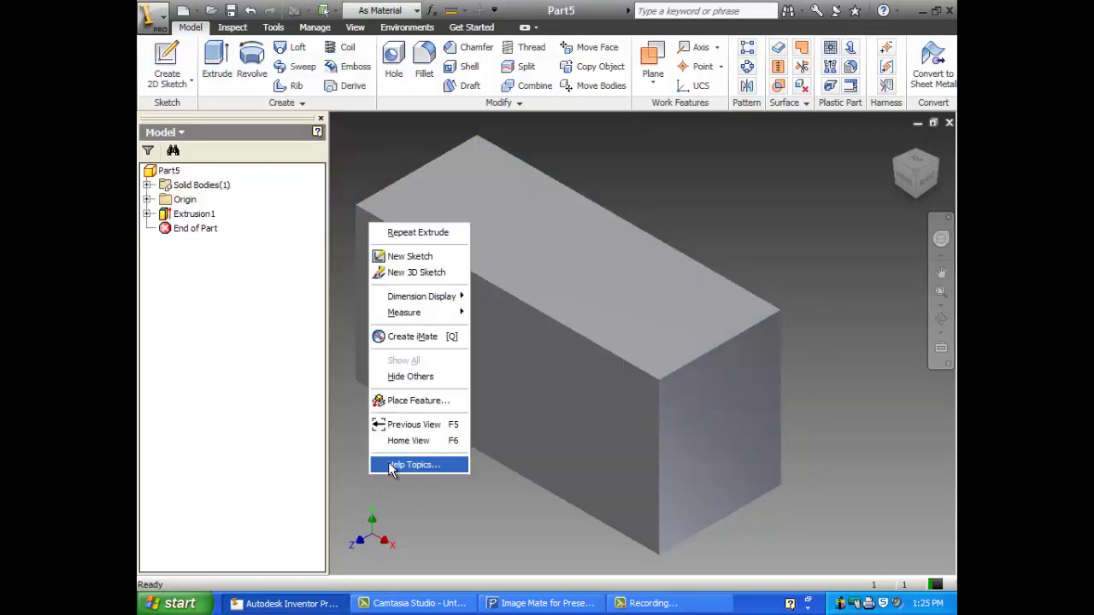
click(402, 254)
- Place the sketch on the front face and draw a two-line V from its top edge
click(448, 336)
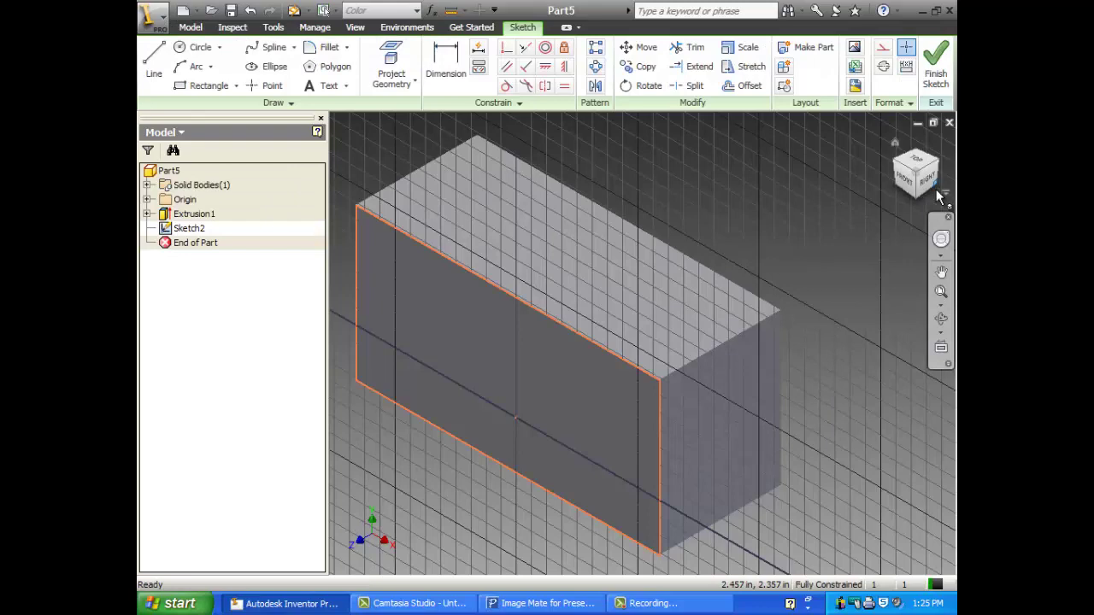
click(910, 188)
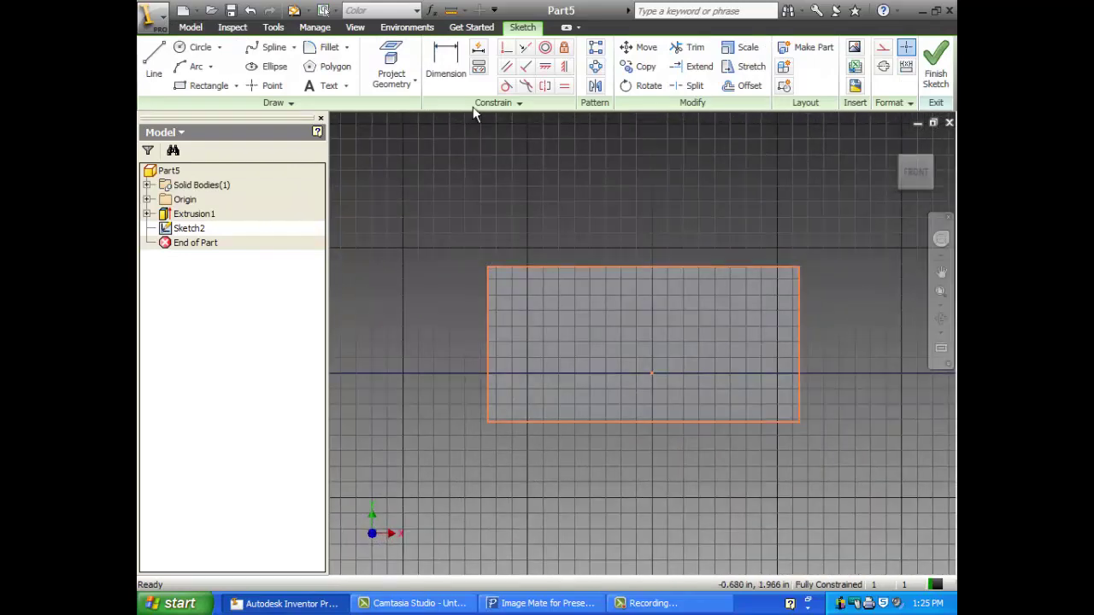
click(155, 57)
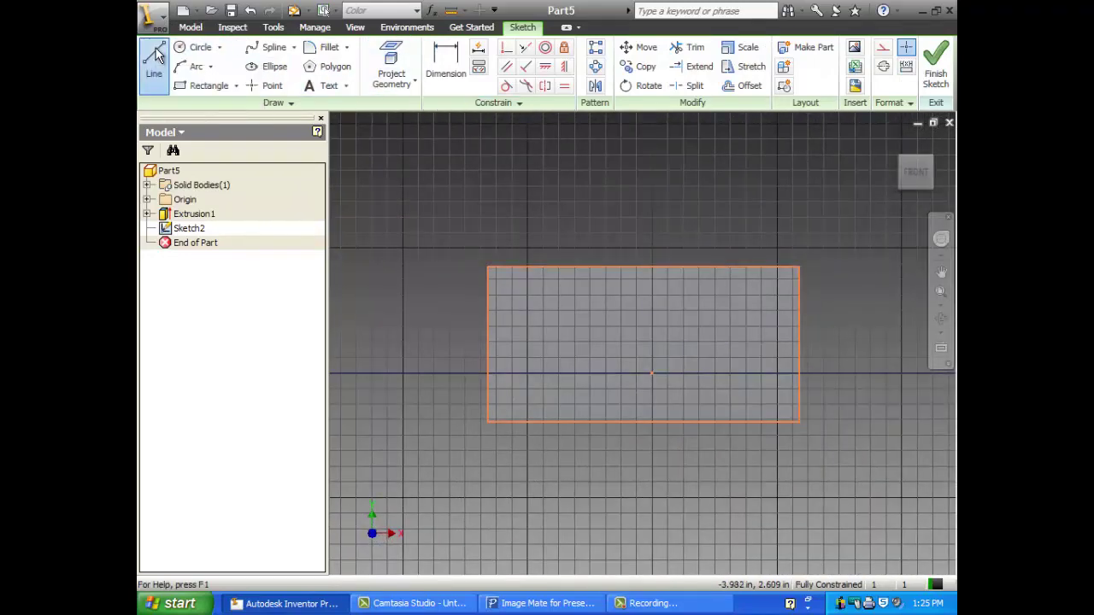
click(528, 268)
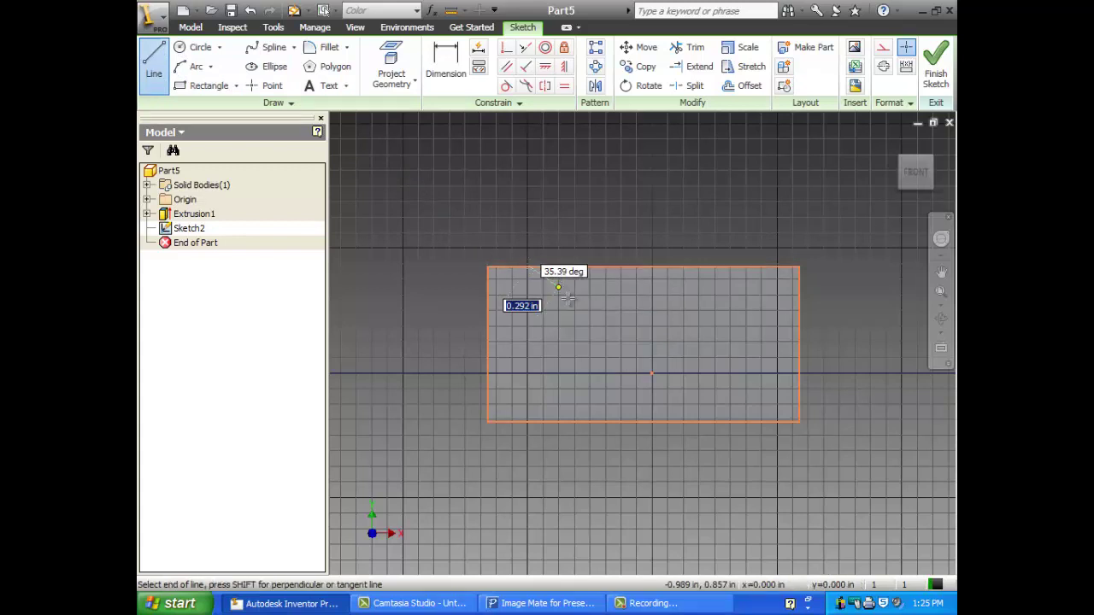
click(630, 360)
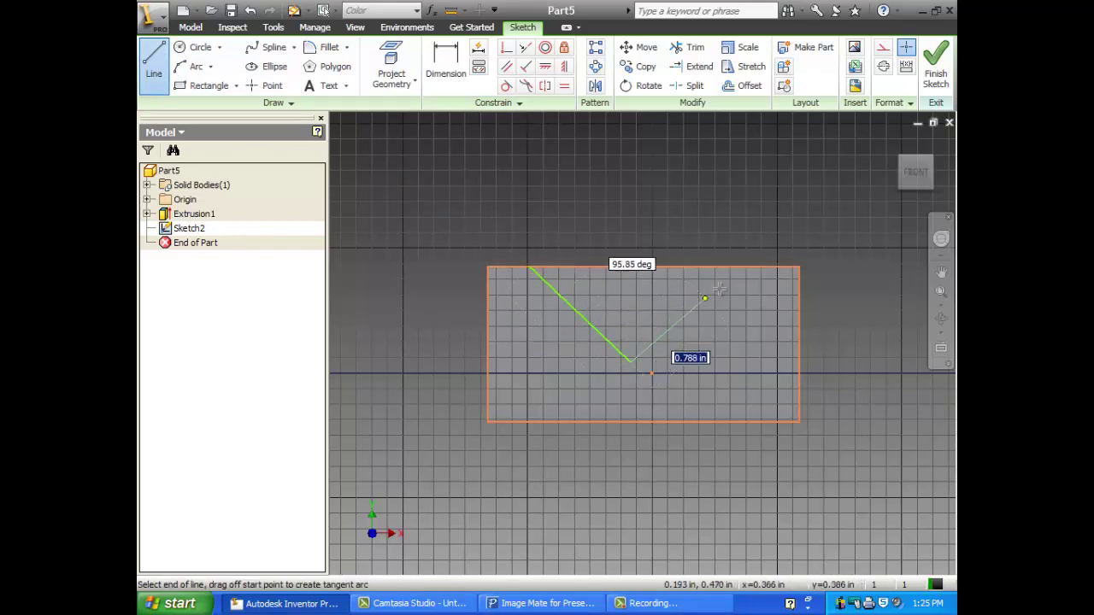
click(758, 268)
right_click(697, 212)
click(701, 221)
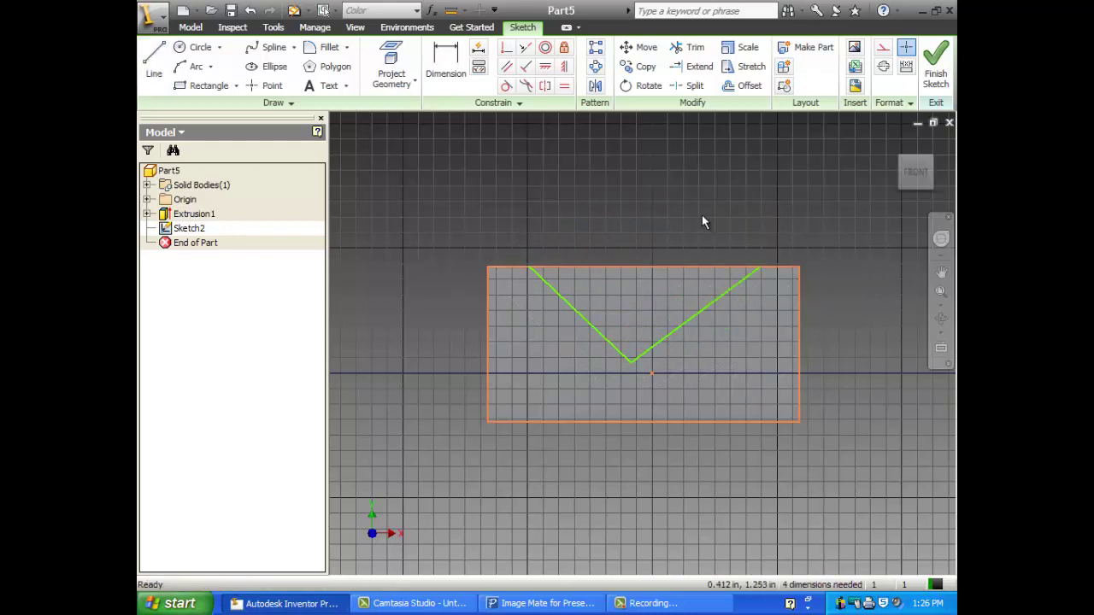
- Constrain the two V lines to equal length
click(564, 85)
click(575, 306)
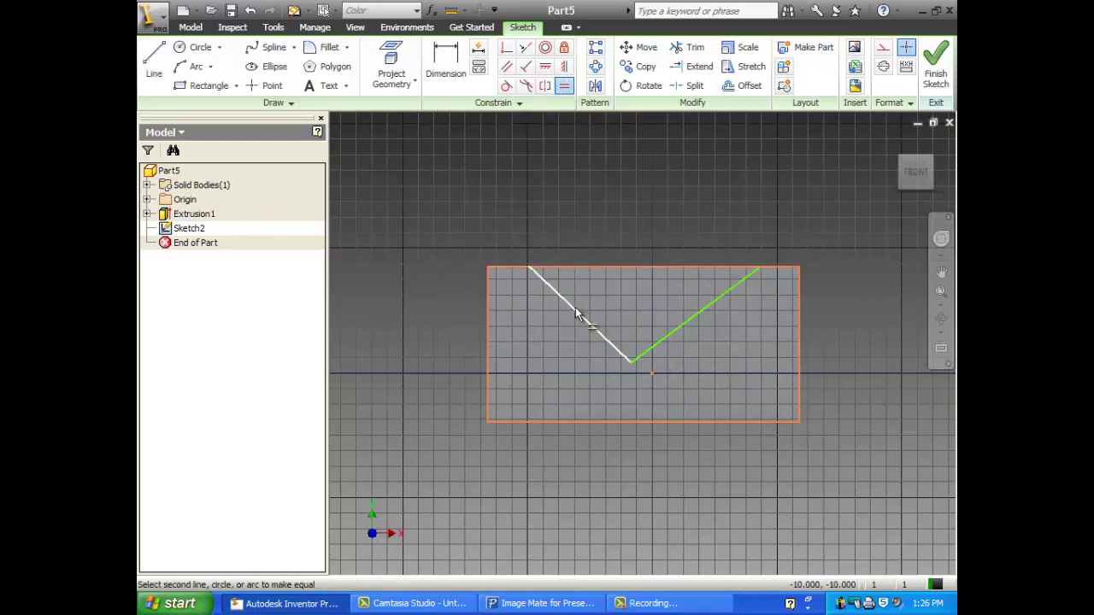
click(694, 314)
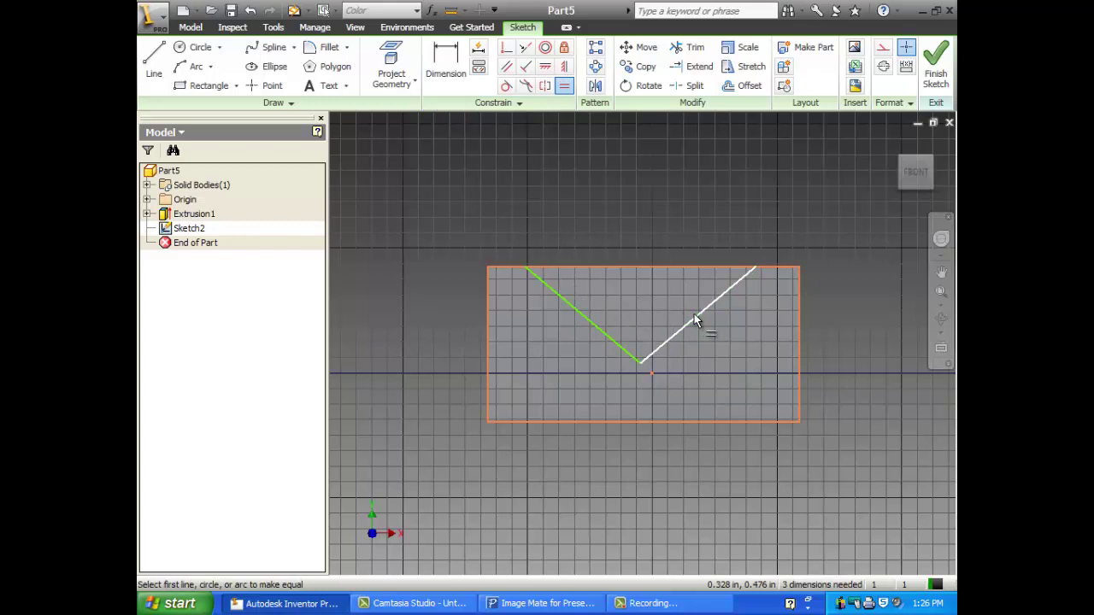
right_click(490, 205)
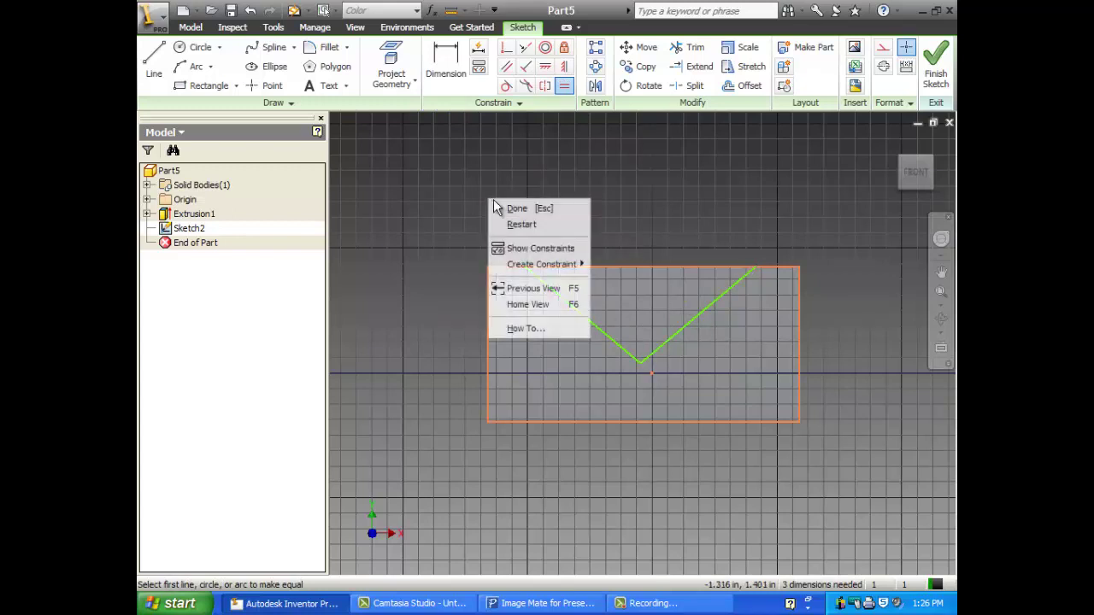
click(506, 209)
- Dimension both V top endpoints .25 in from the block's left and right sides
click(446, 68)
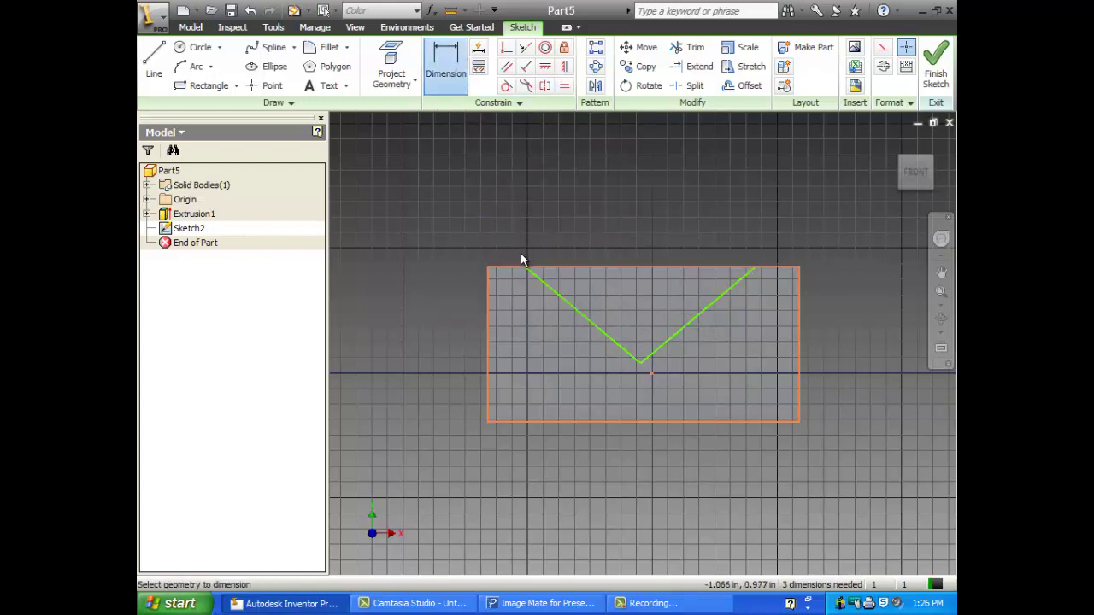
click(526, 268)
click(488, 267)
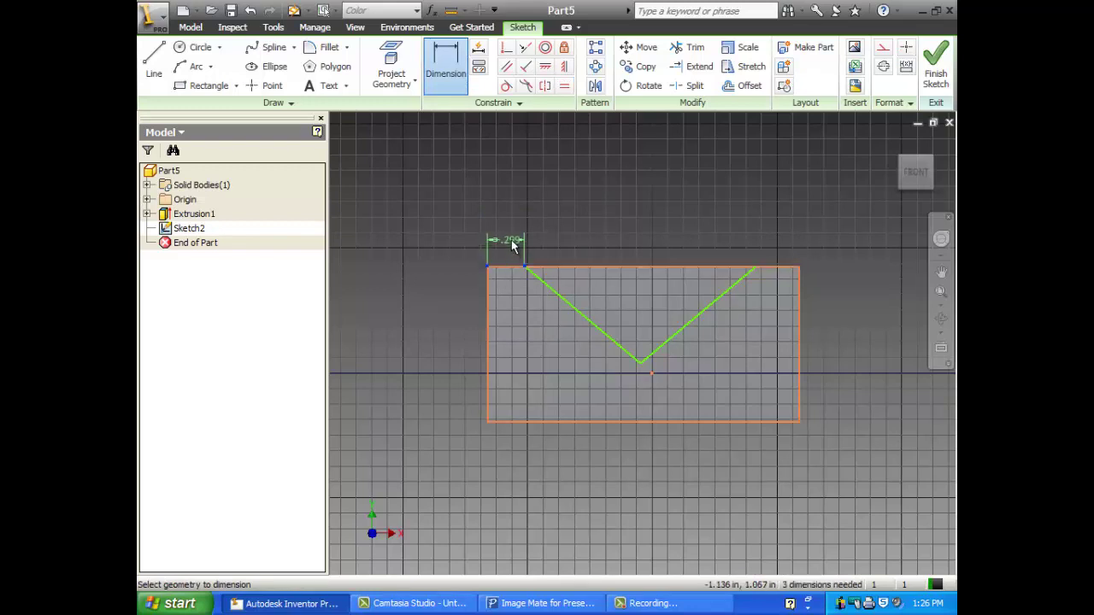
click(512, 245)
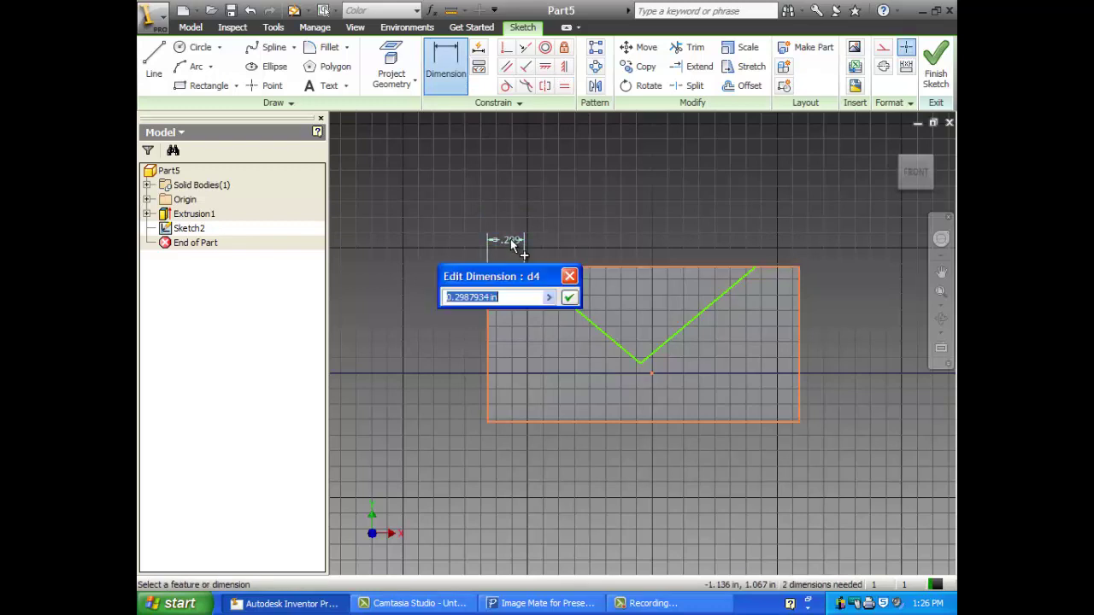
text(.25)
key(Return)
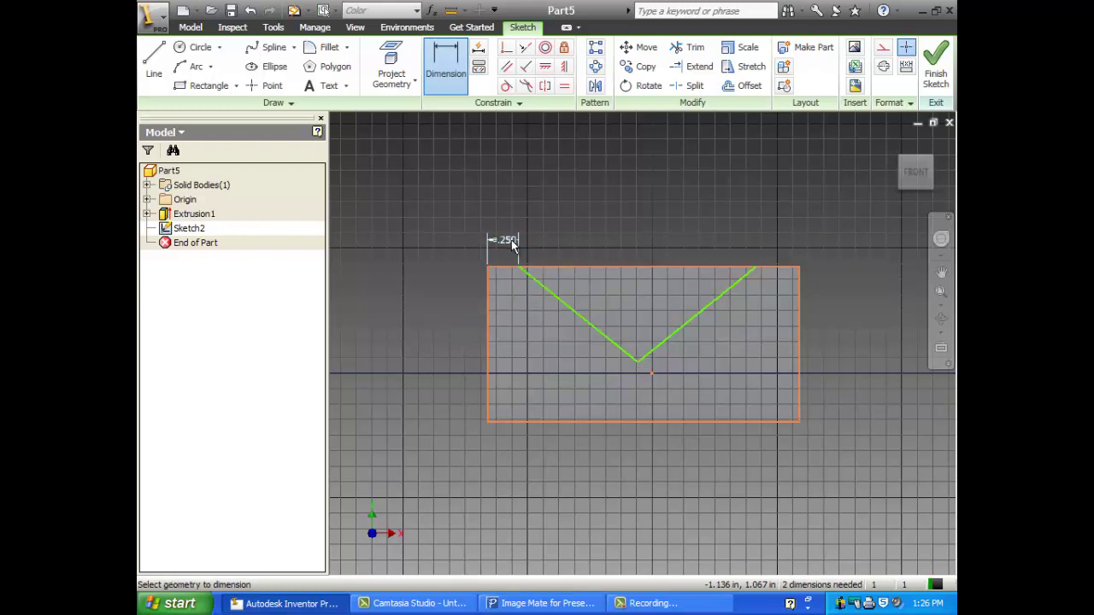
click(755, 267)
click(799, 272)
click(782, 246)
text(.)
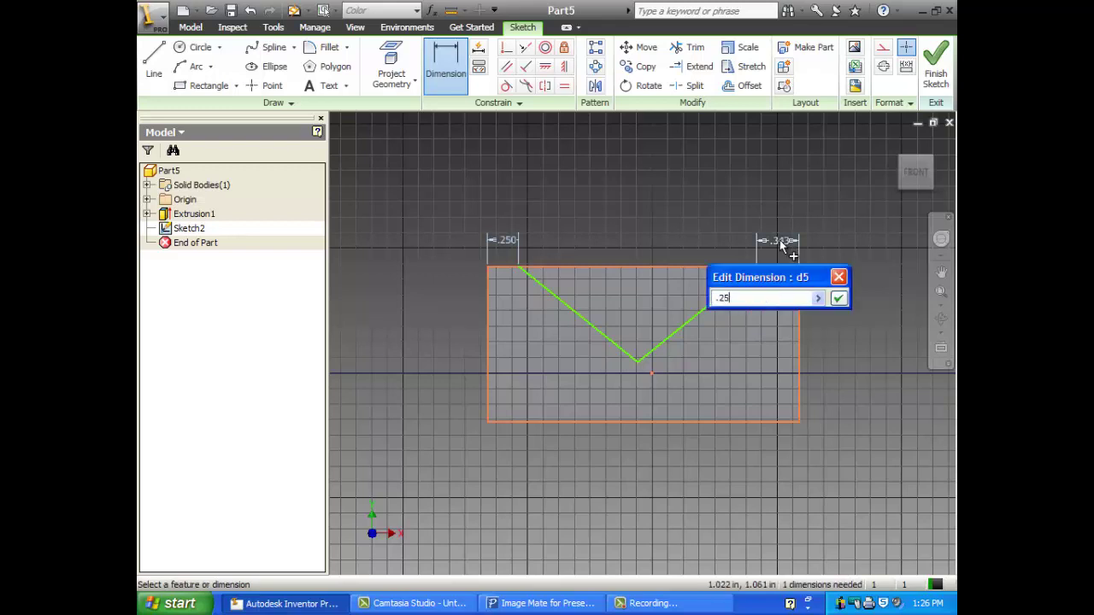
text(25)
key(Return)
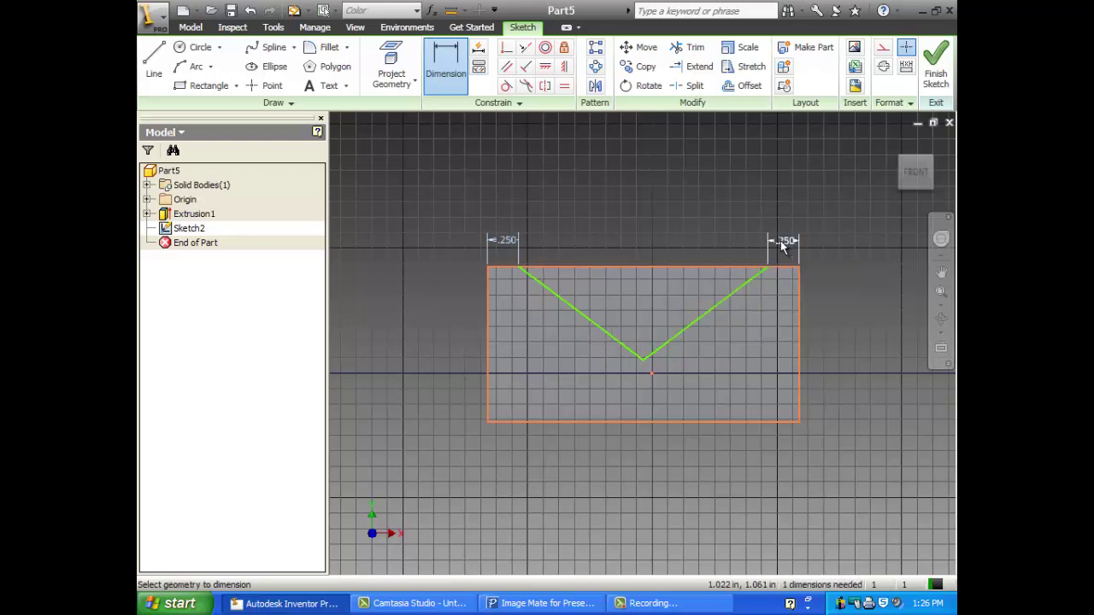
- Dimension the V's point .25 in above the block's bottom edge
click(642, 360)
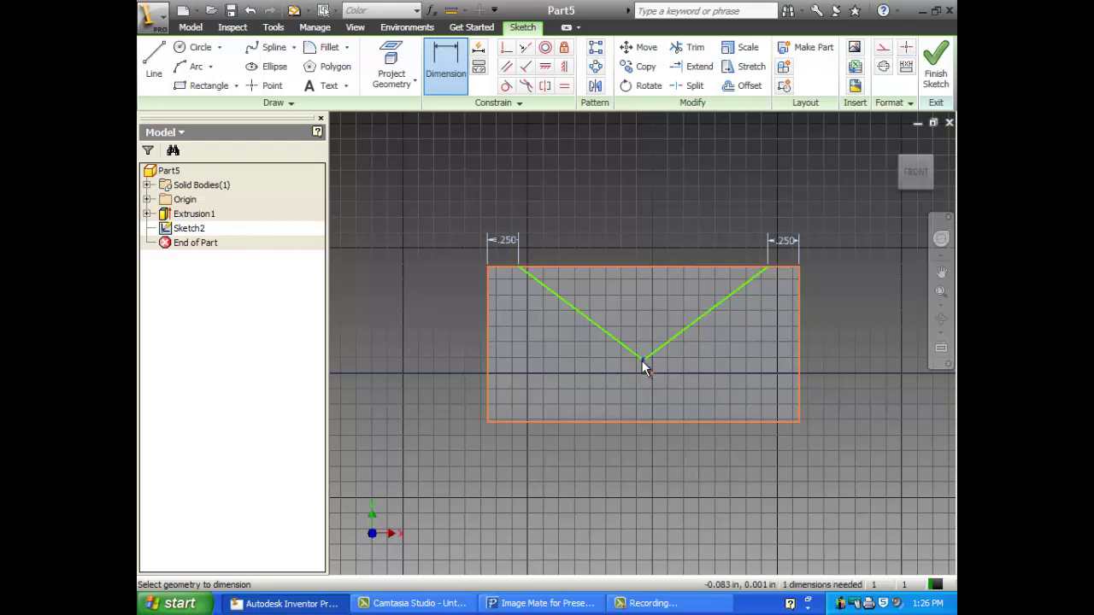
click(641, 420)
click(438, 390)
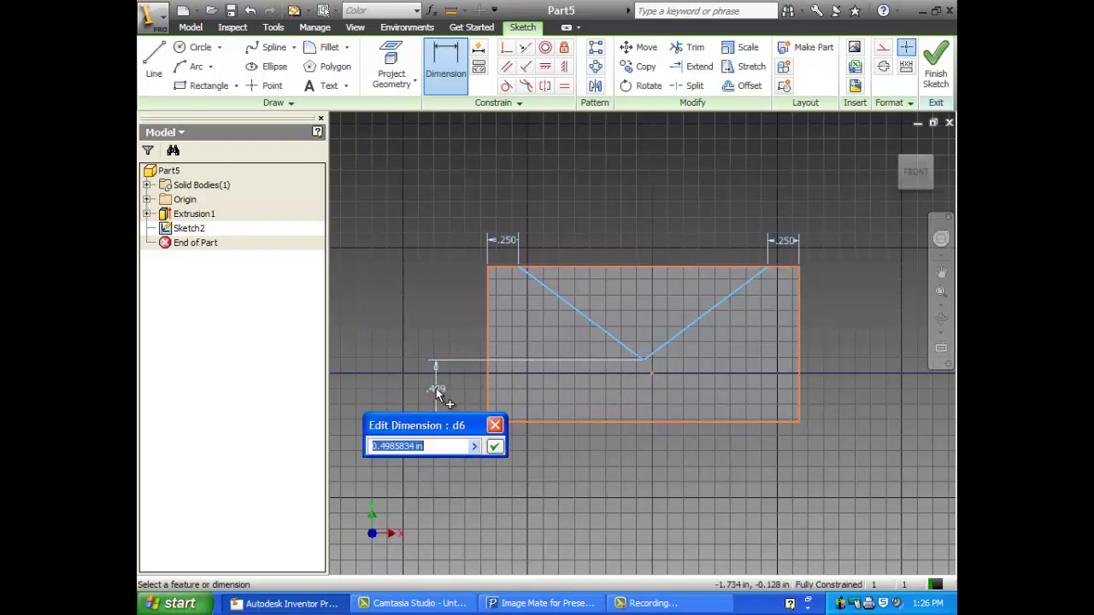
text(.25)
key(Return)
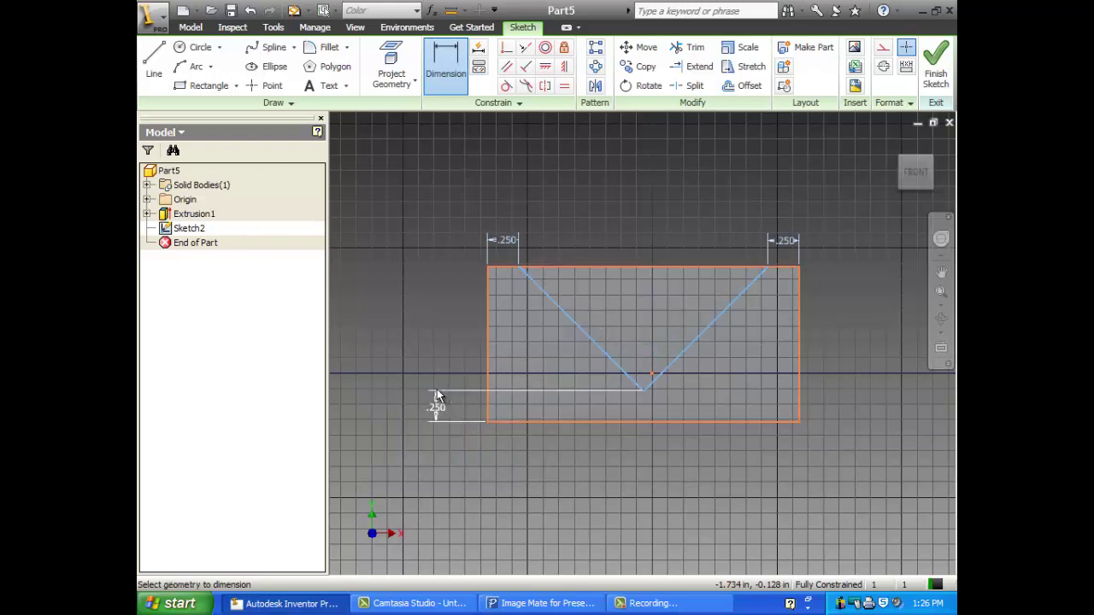
right_click(419, 194)
- Finish Sketch2 and return to modelling
click(437, 205)
right_click(438, 205)
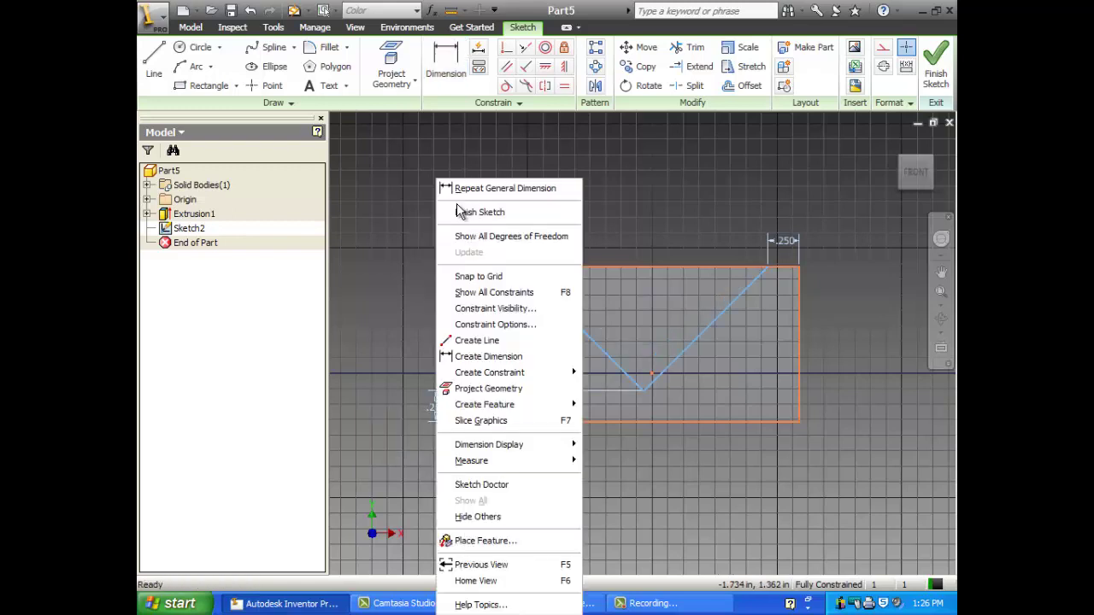
click(461, 212)
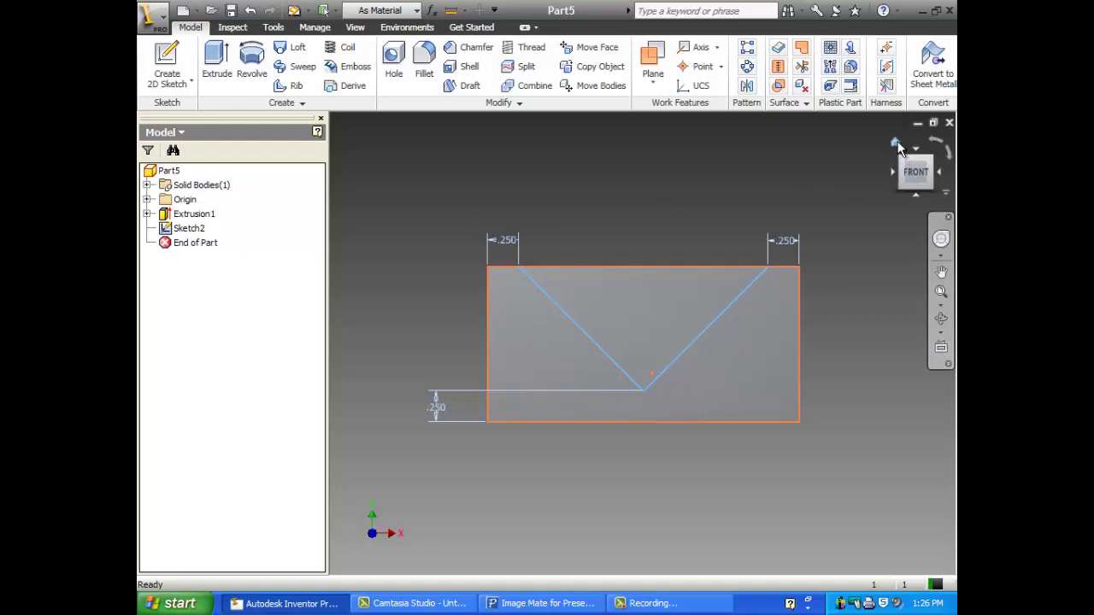
- Turn the block to its opposite side and start Sketch3 on the back face
click(895, 144)
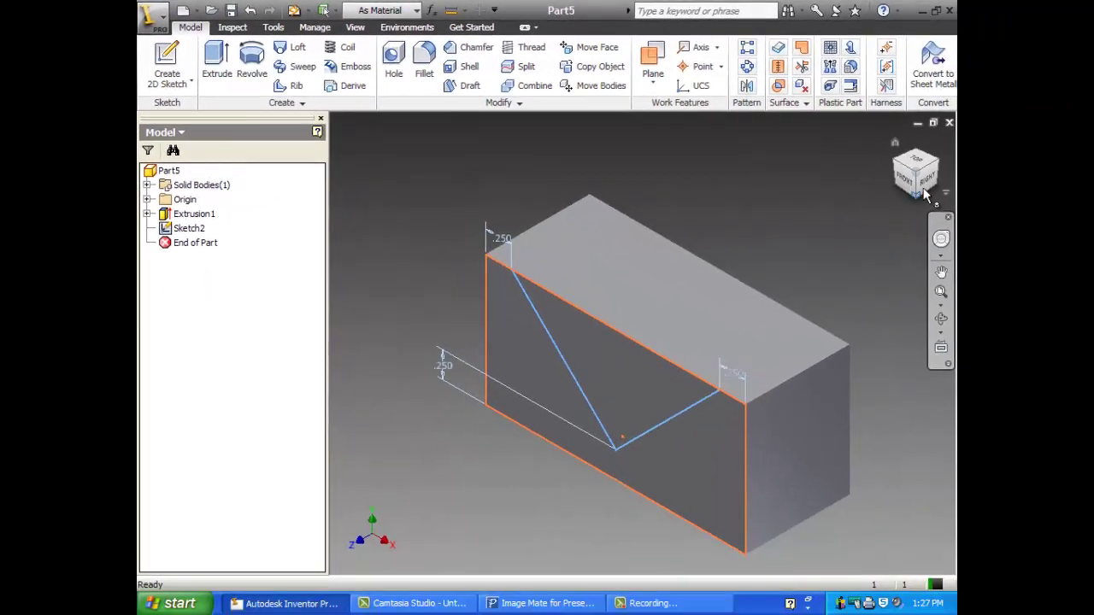
click(941, 182)
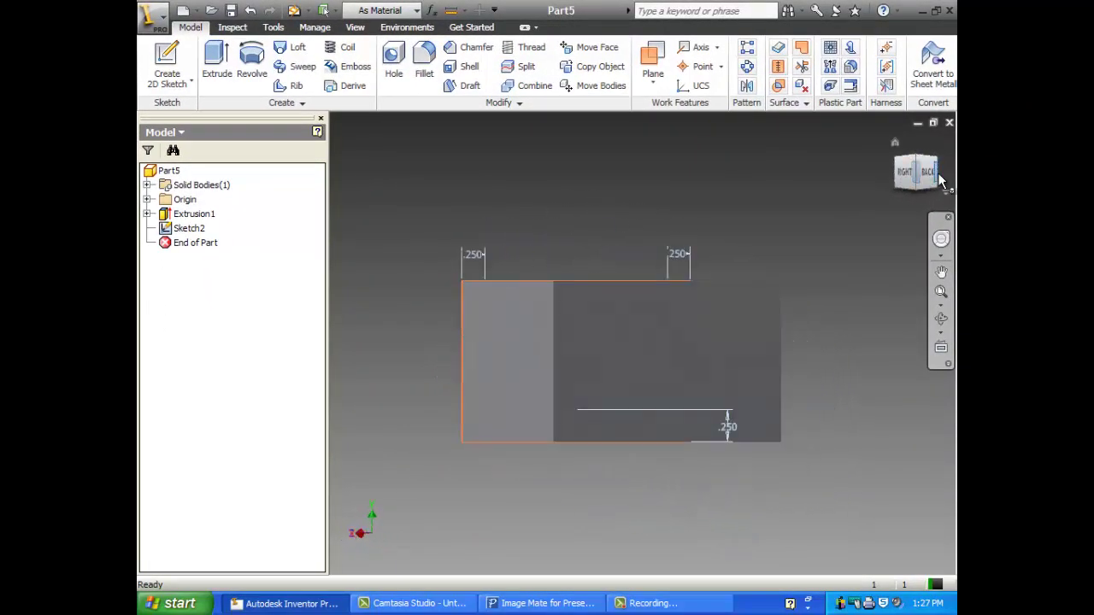
right_click(520, 154)
click(559, 185)
click(679, 364)
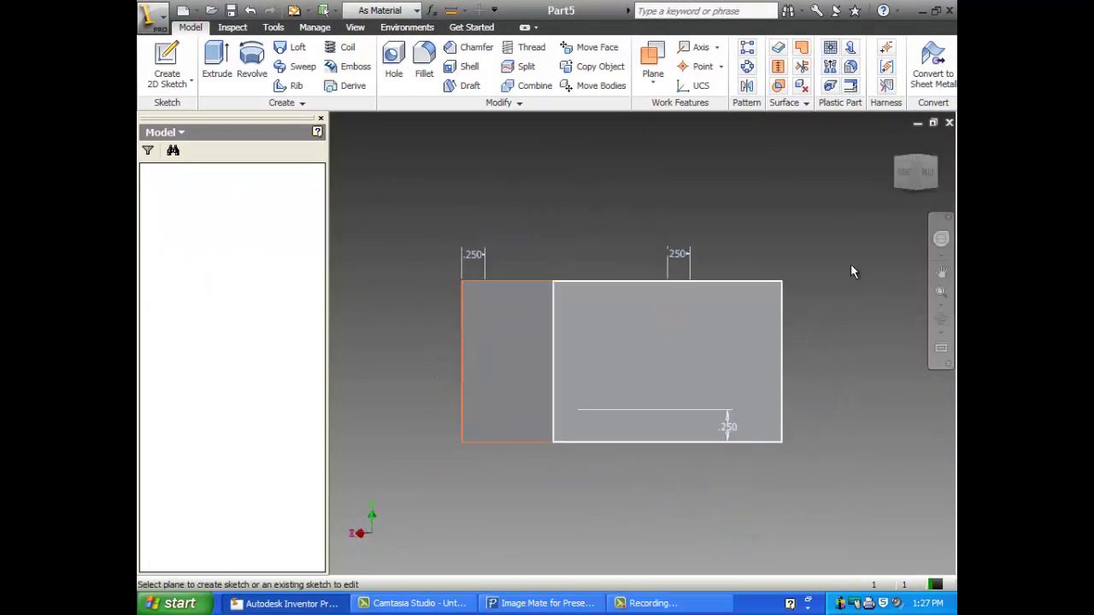
- Face the back-face sketch and draw a two-line V from its top edge
click(927, 176)
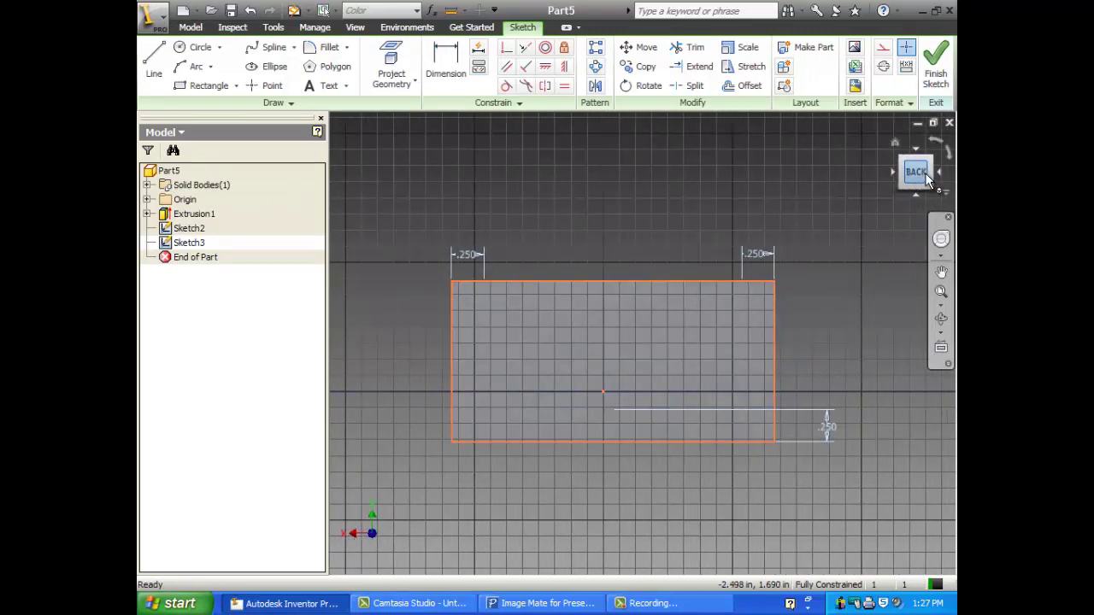
click(156, 63)
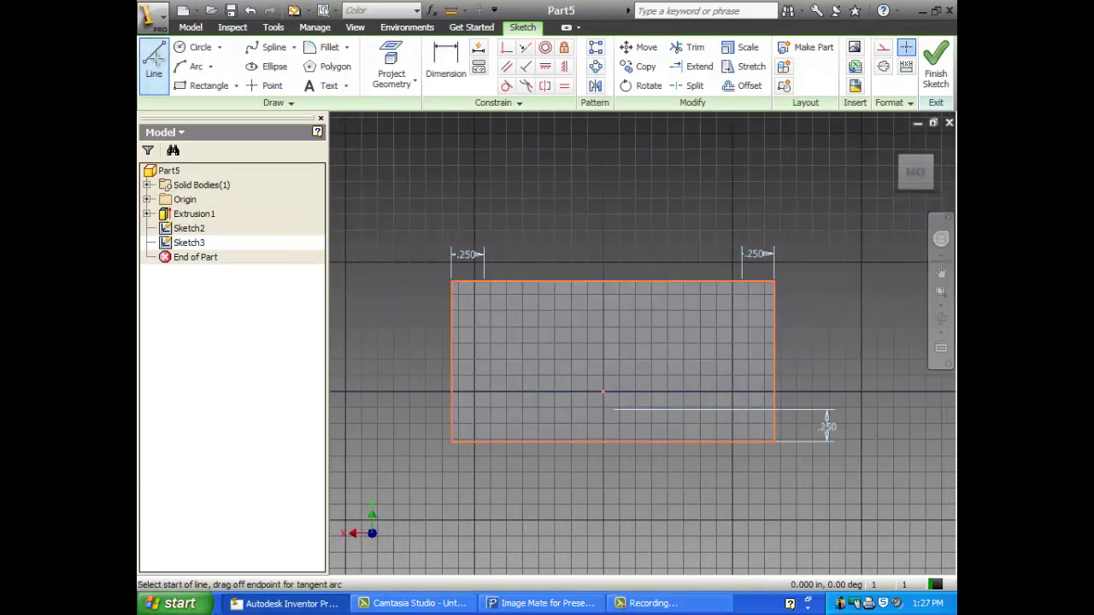
click(534, 282)
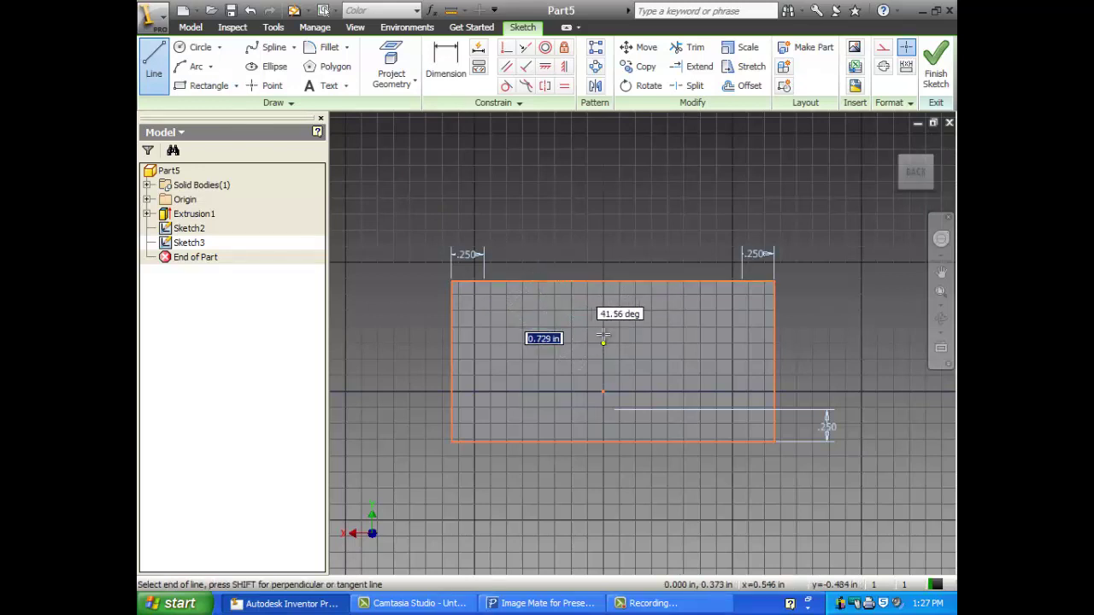
click(603, 342)
click(686, 282)
right_click(660, 193)
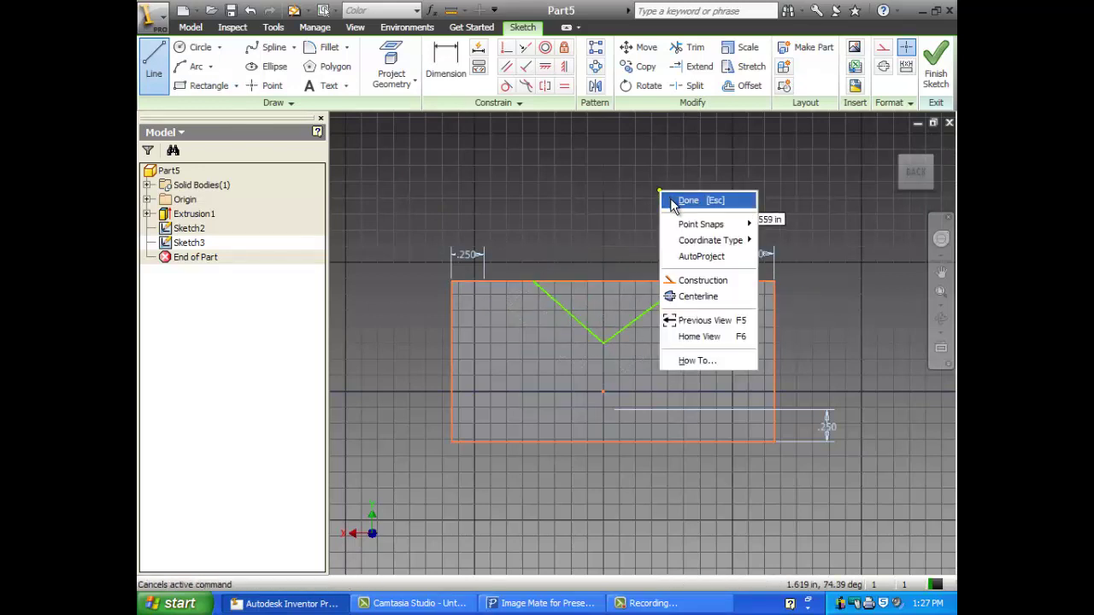
click(688, 200)
- Make the two lines of the second V equal length
click(565, 89)
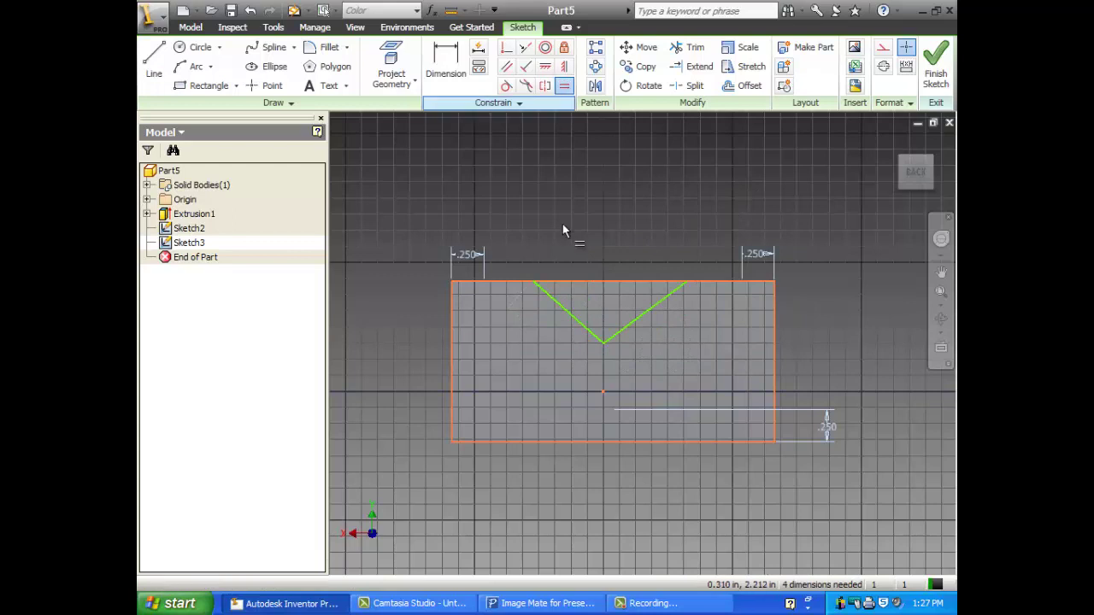
click(565, 310)
click(647, 310)
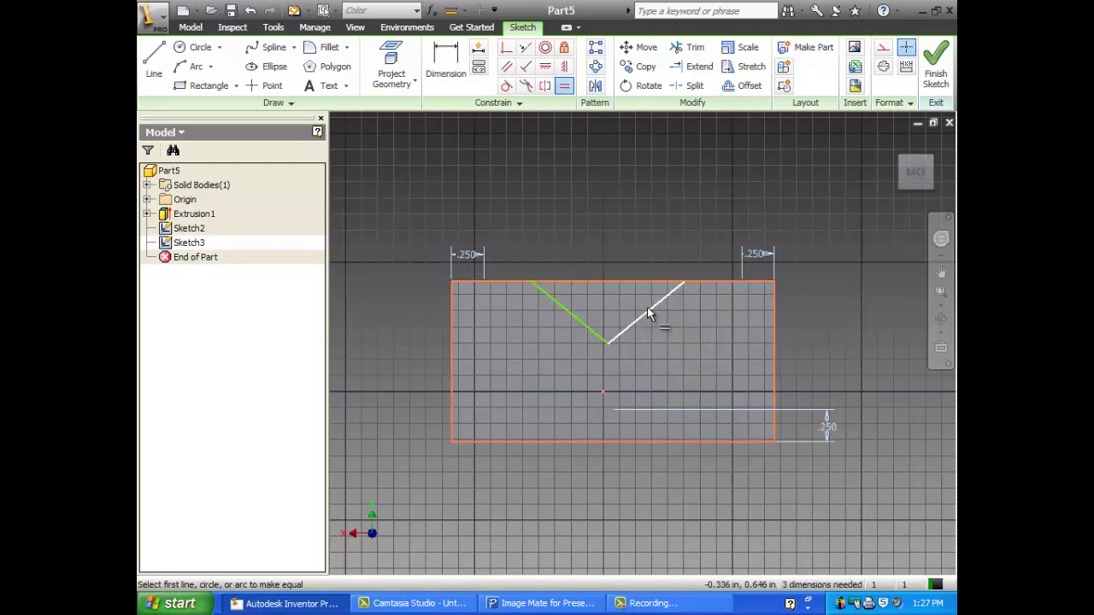
- Dimension the V's left endpoint .75 in from the block's left corner
click(445, 61)
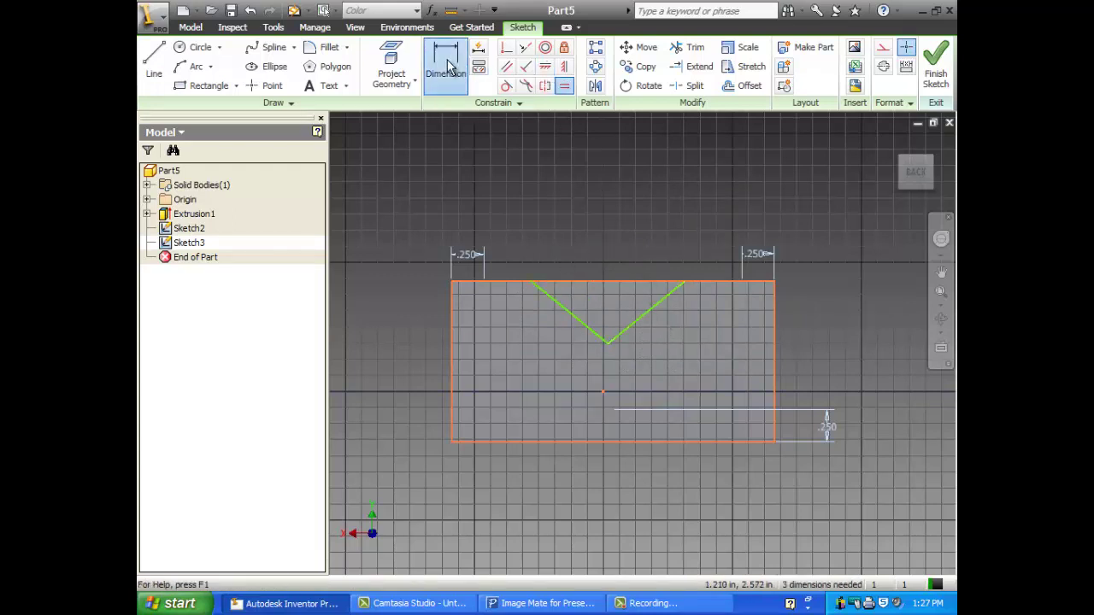
click(532, 281)
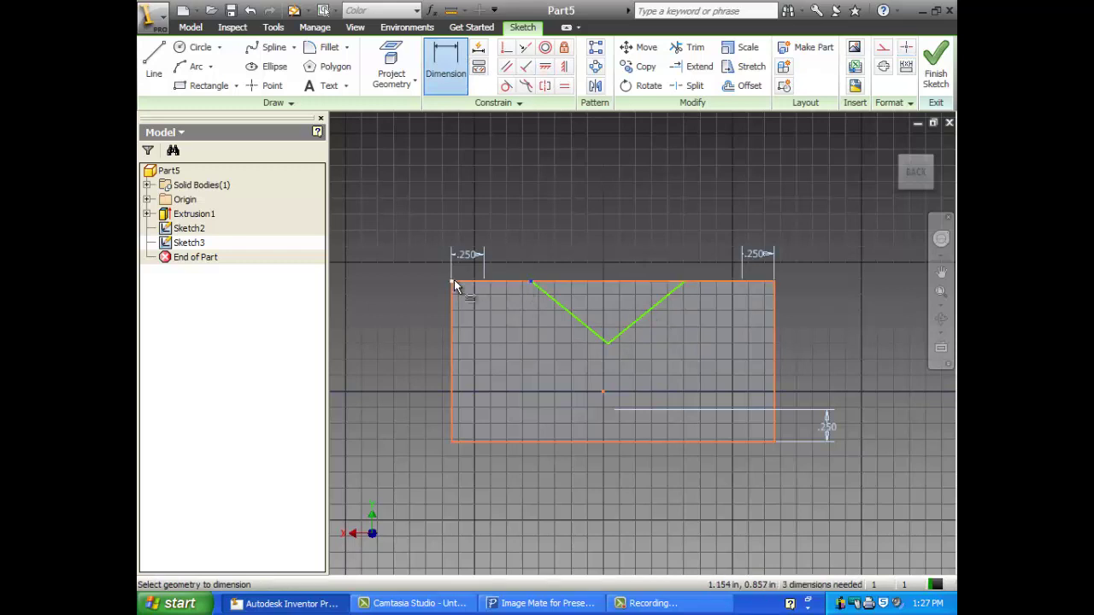
click(452, 281)
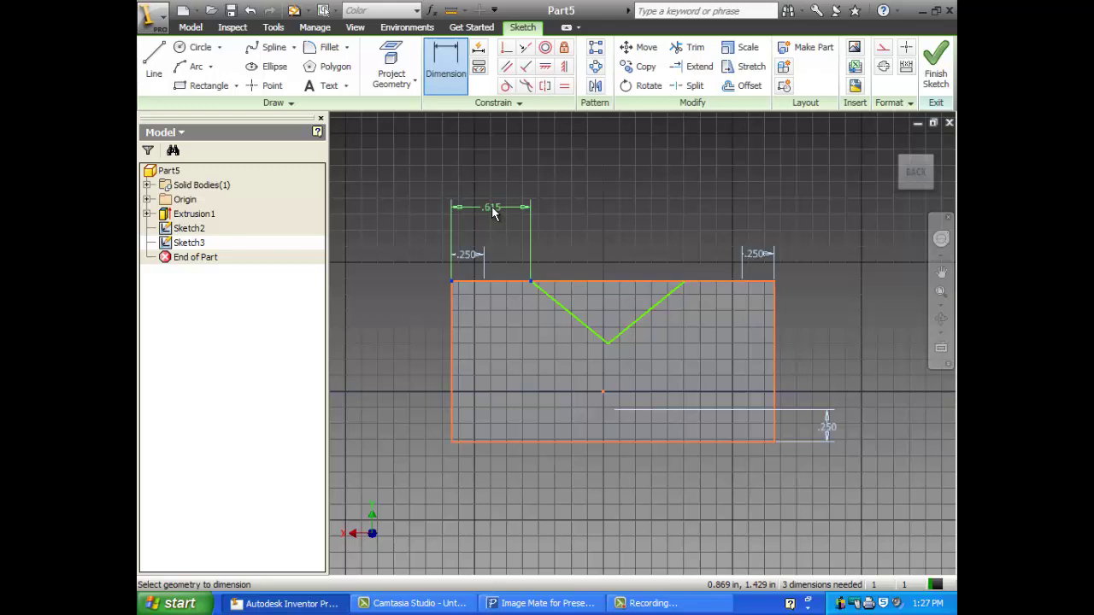
click(492, 213)
click(492, 214)
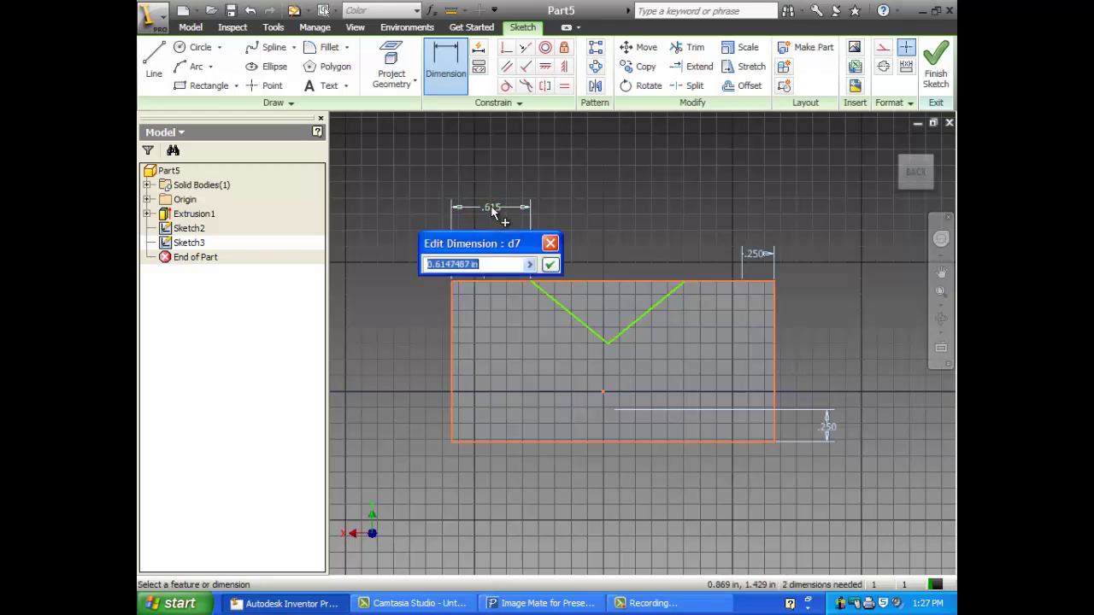
text(.75)
key(Return)
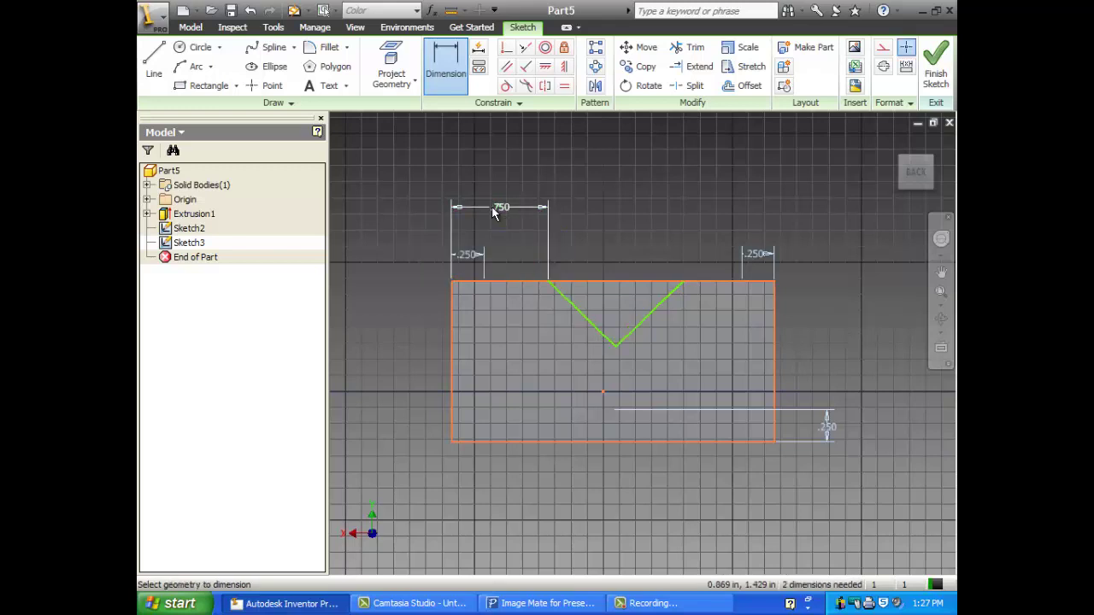
- Add a depth dimension from the block's top edge to the V's left line
click(615, 349)
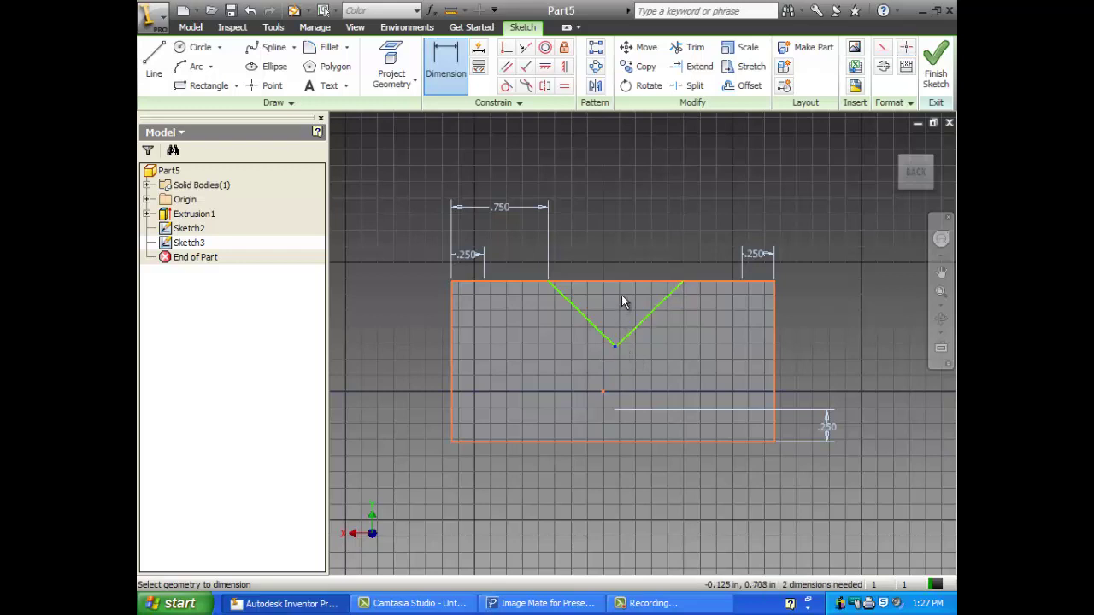
click(587, 282)
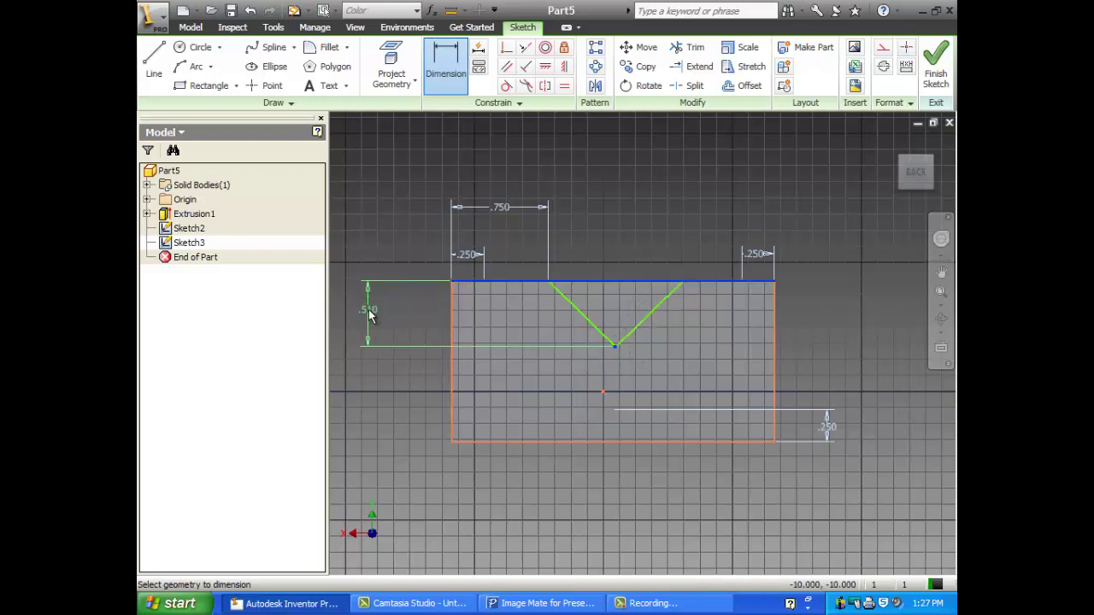
click(369, 309)
text(.75)
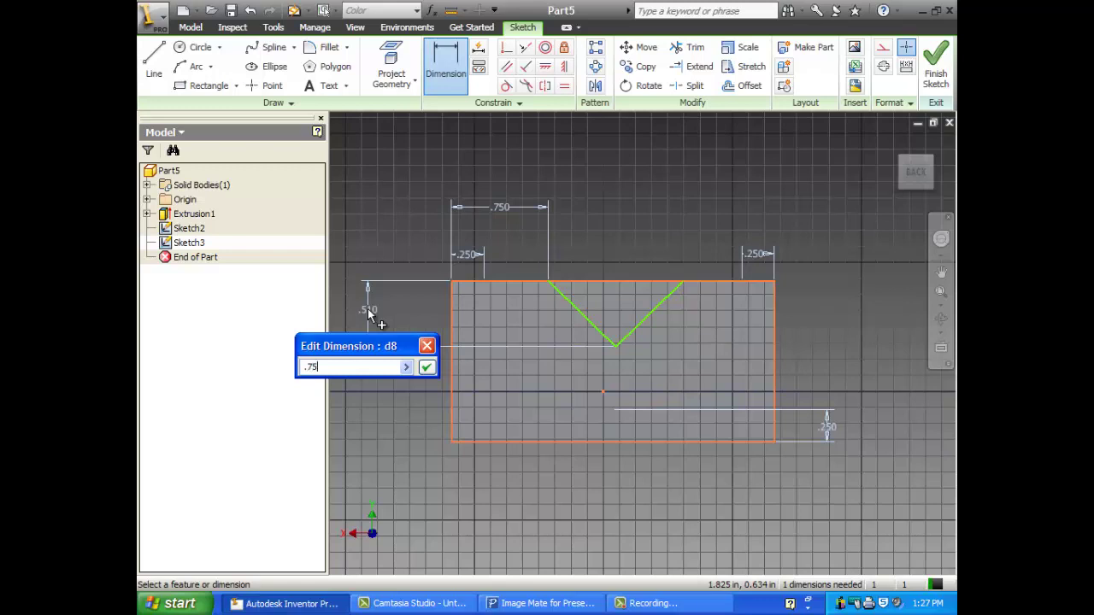
key(Return)
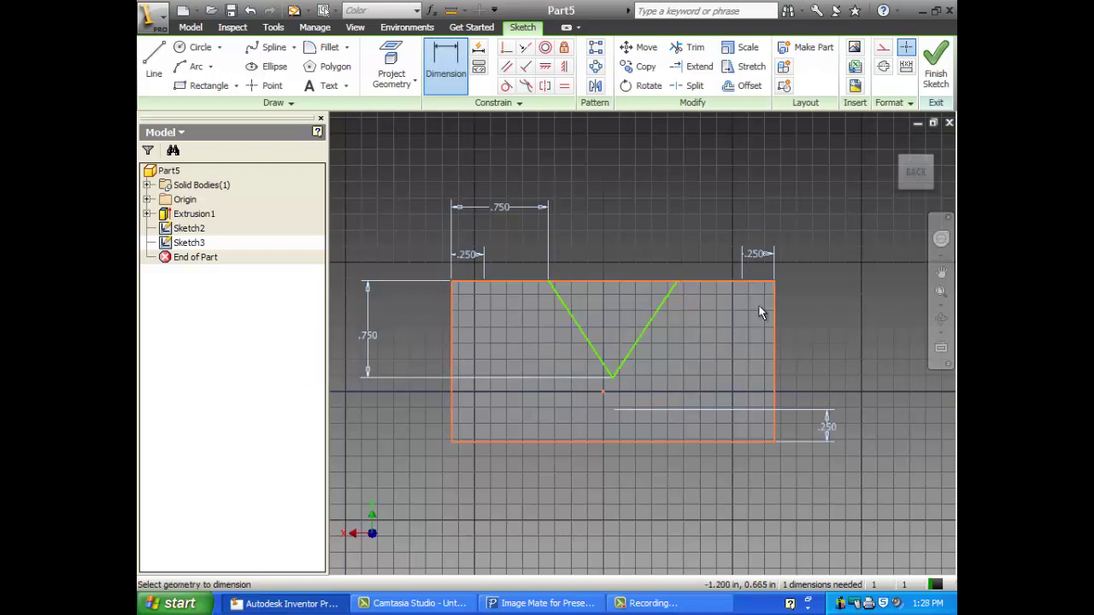
- Dimension the V's right endpoint .75 in from the block's right corner
click(678, 285)
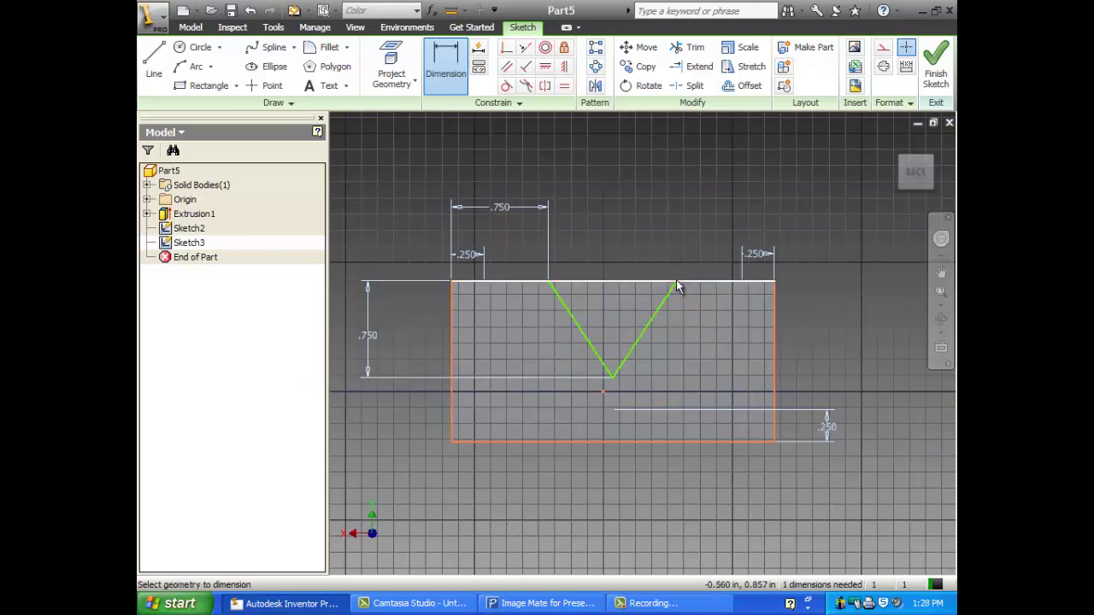
click(775, 283)
click(741, 205)
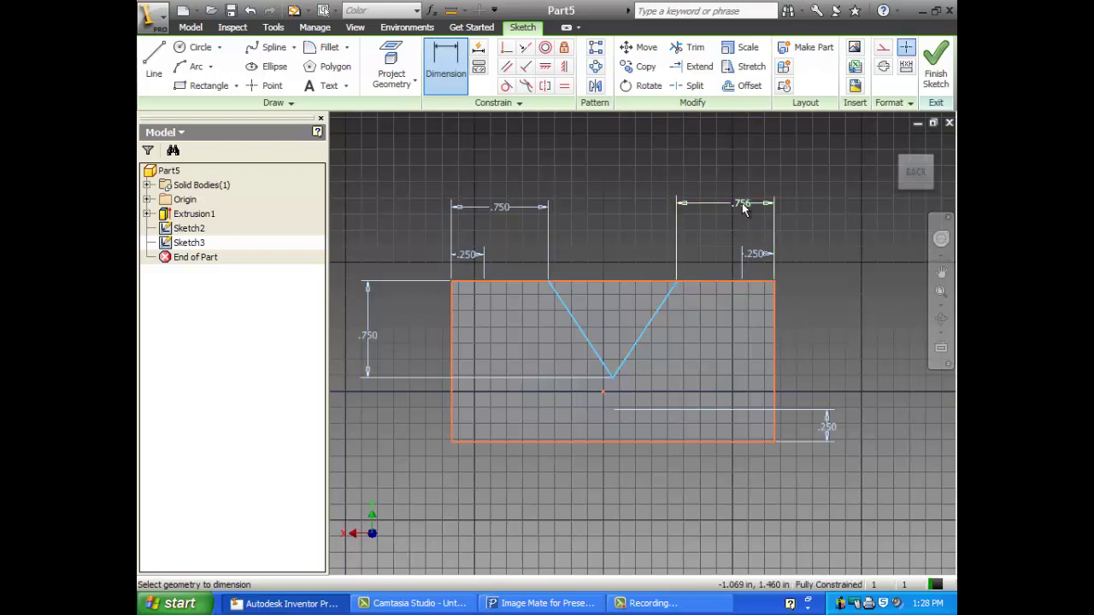
text(.)
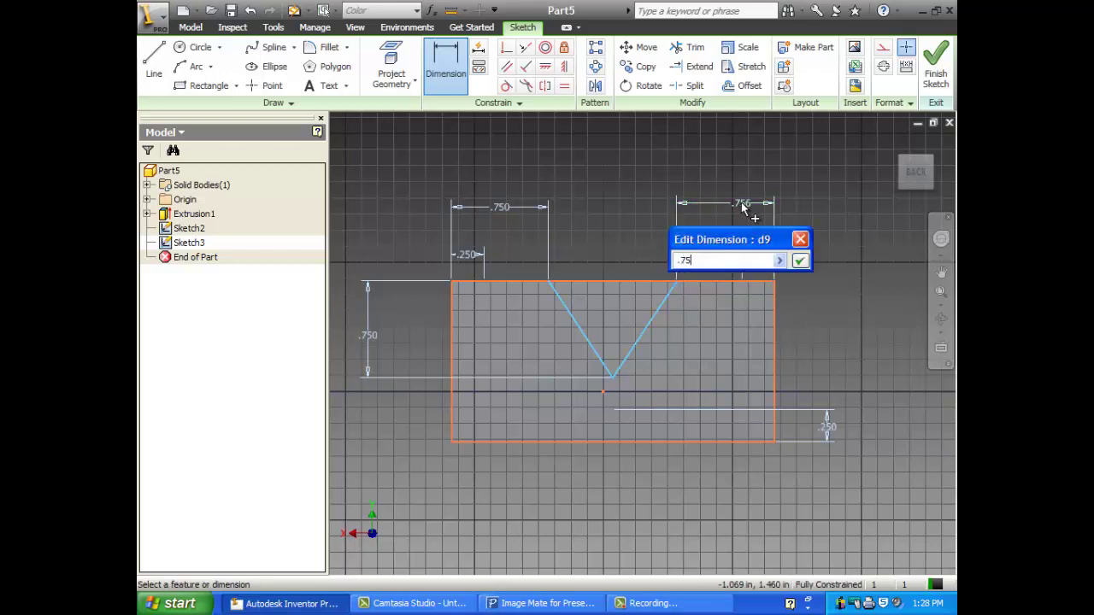
text(75)
key(Return)
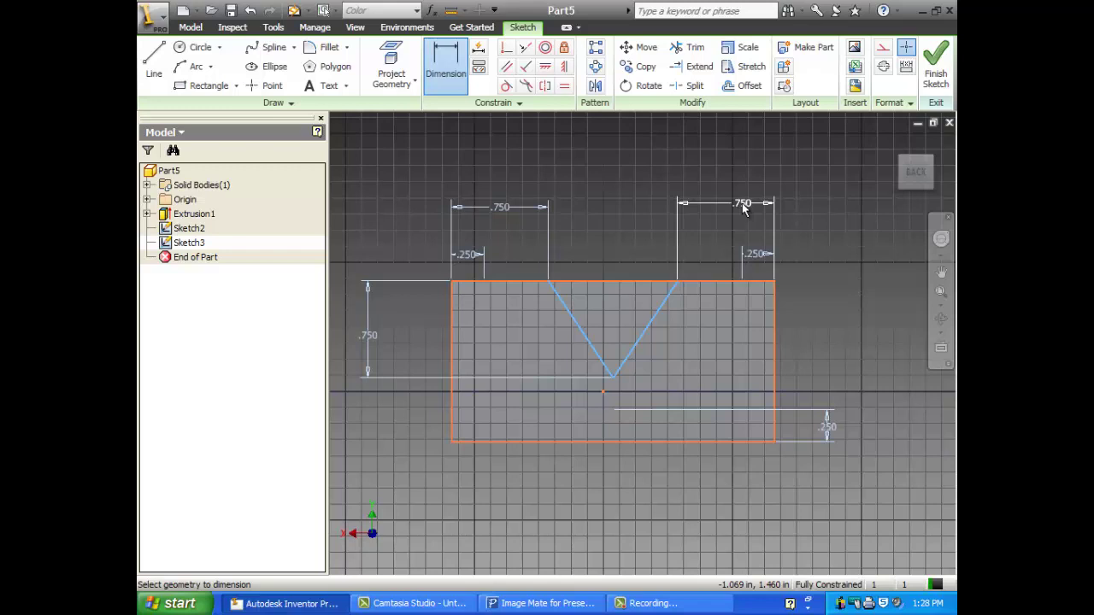
- Change the V depth dimension to .5 in
click(365, 337)
text(.5)
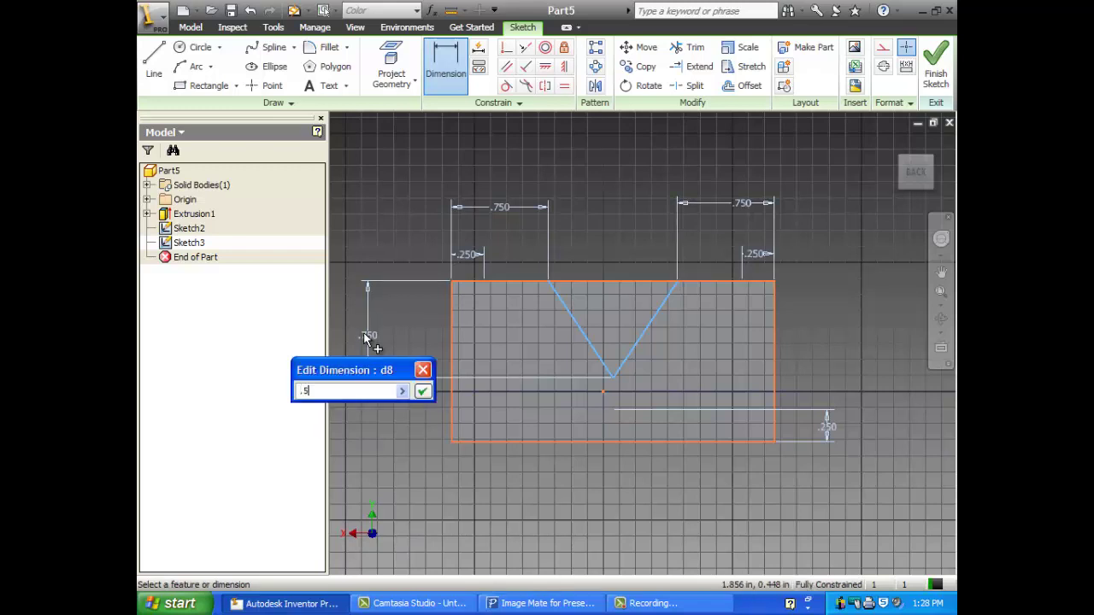
key(Return)
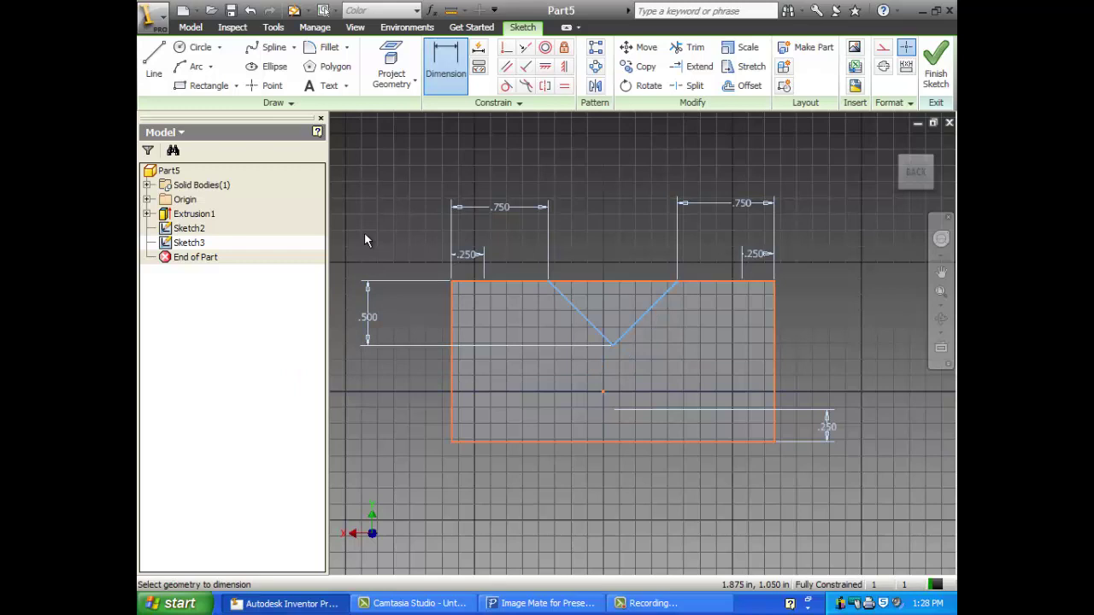
right_click(366, 159)
- End dimensioning, finish Sketch3, show the block isometrically, and check Sketch3 in the browser
click(388, 169)
right_click(383, 167)
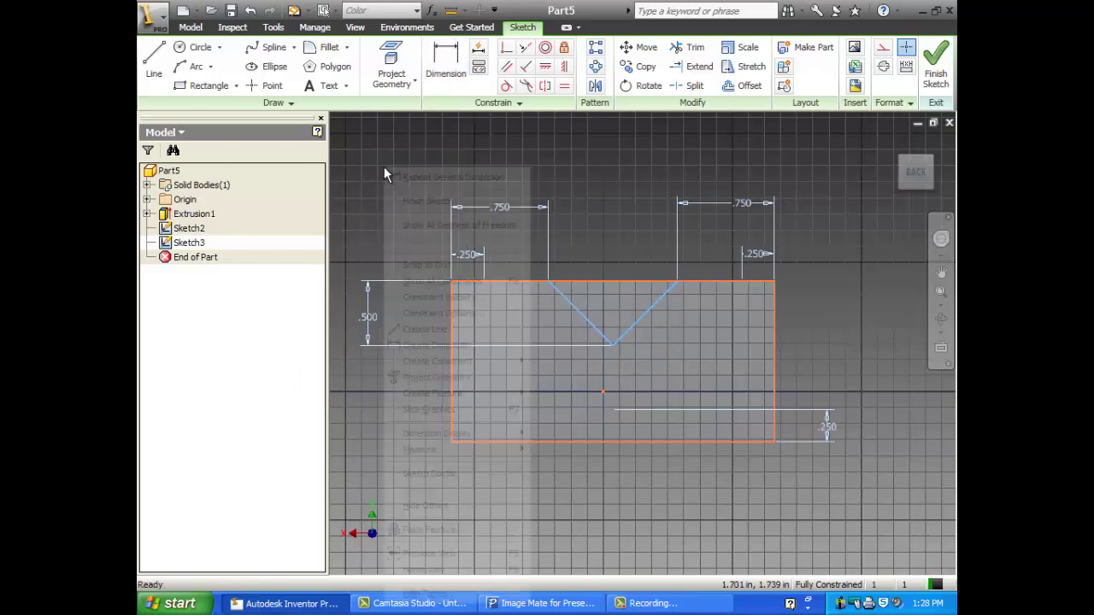
click(412, 201)
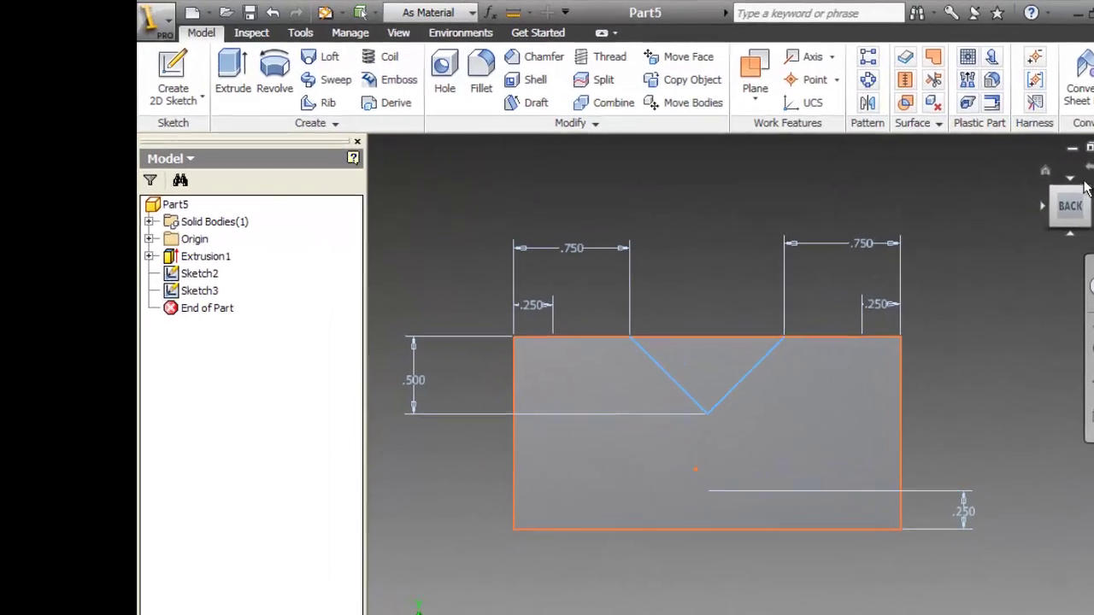
click(1085, 188)
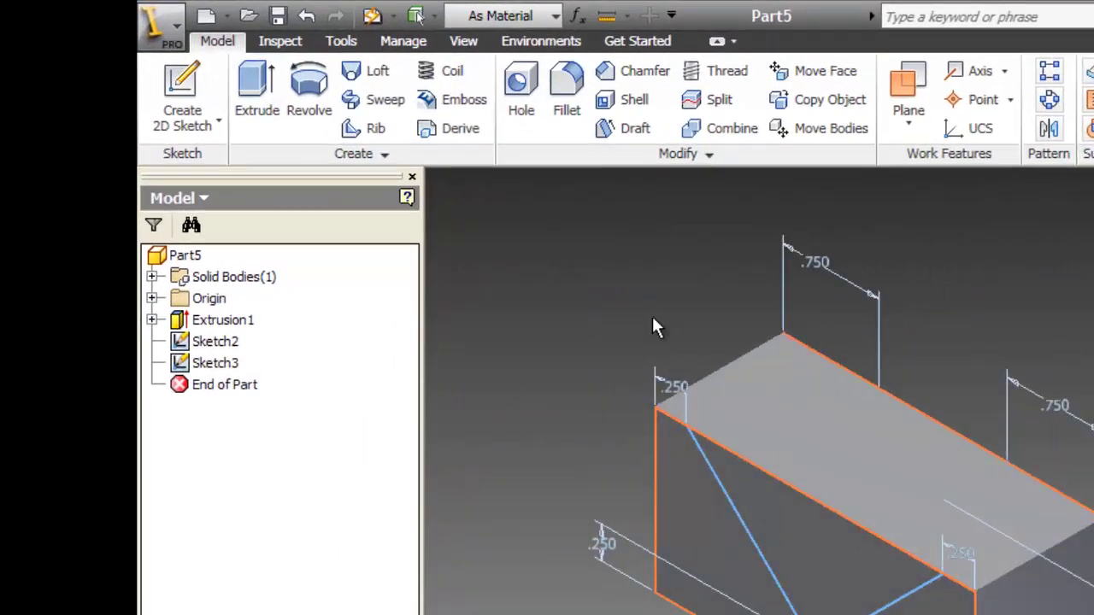
click(216, 362)
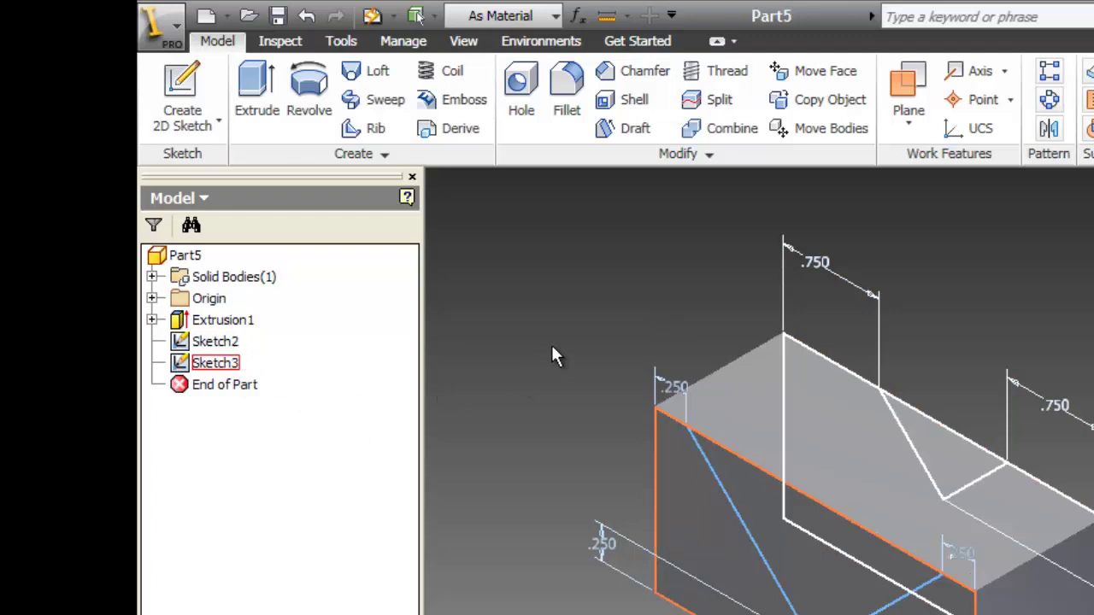
click(508, 273)
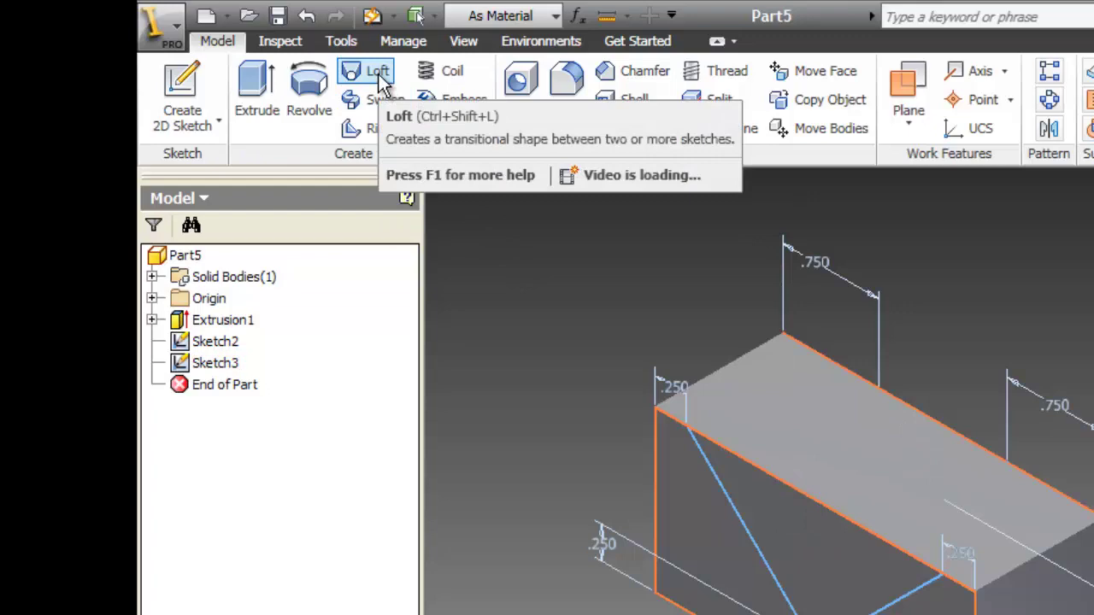
- Create a Cut loft from Sketch2's V region to Sketch3, then go to the home view
click(377, 72)
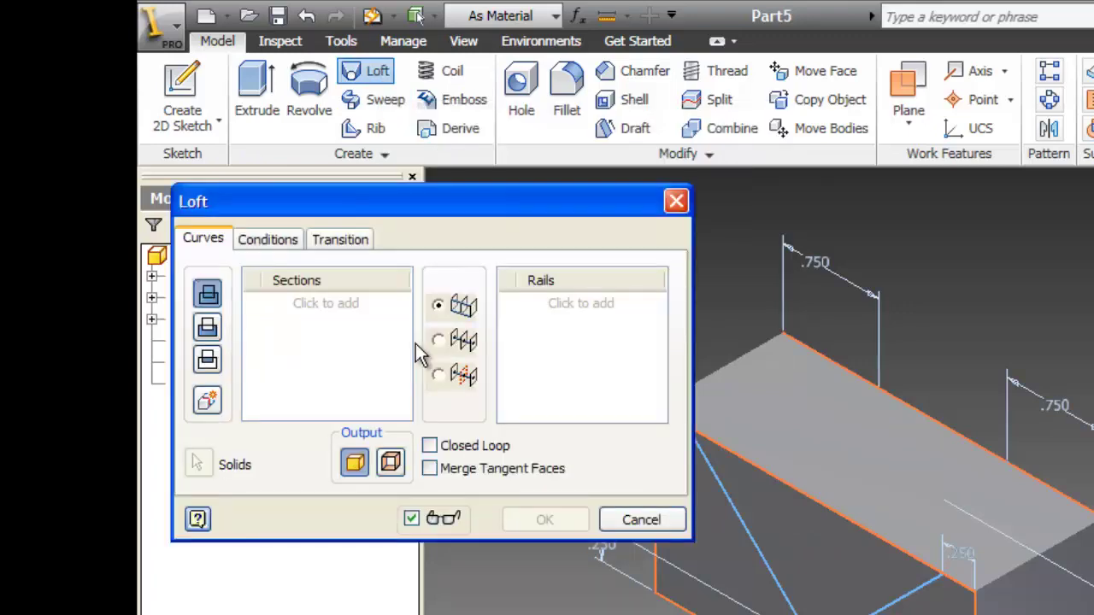
drag(470, 210, 373, 133)
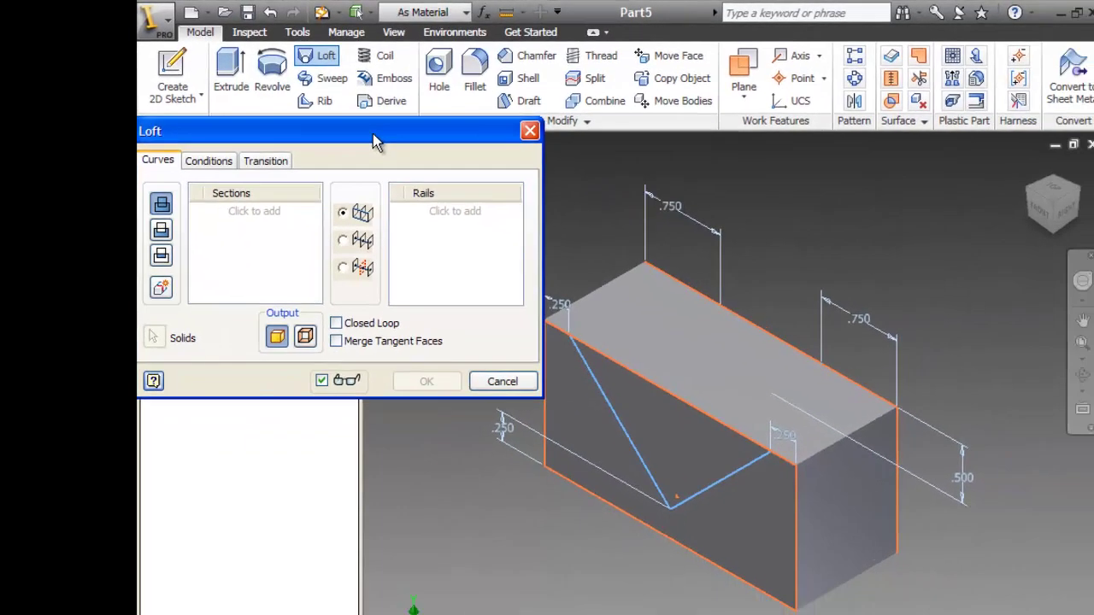
click(714, 490)
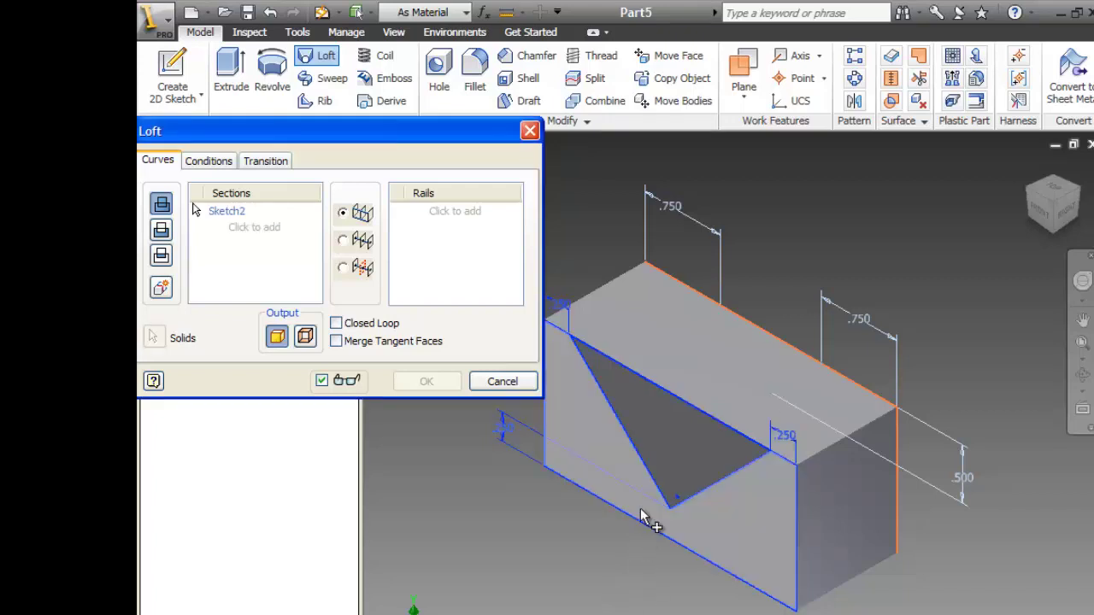
click(679, 444)
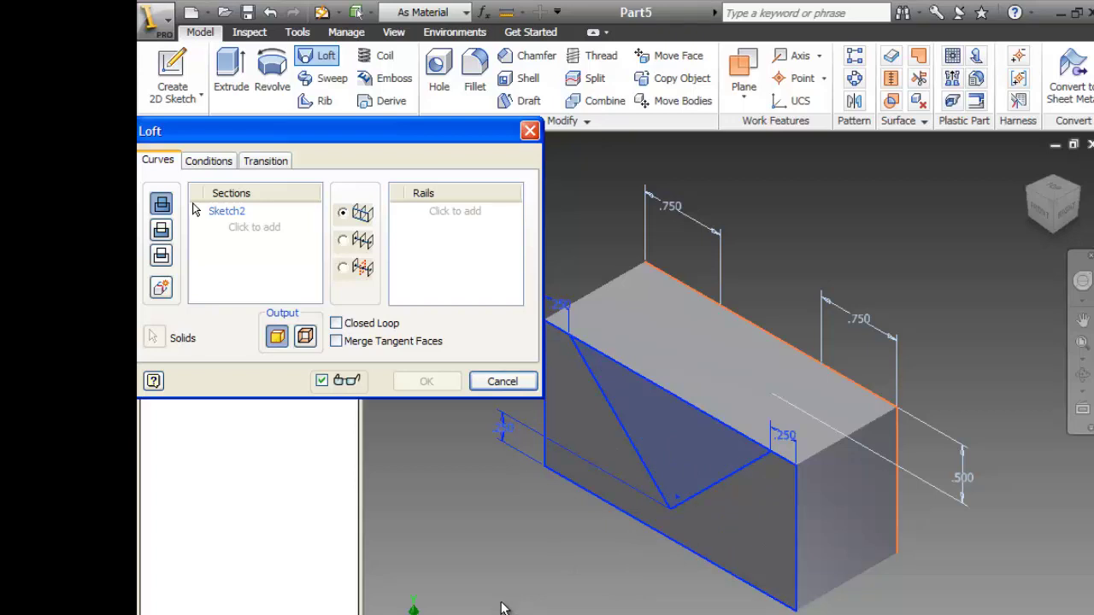
scroll(502, 609, up, 2)
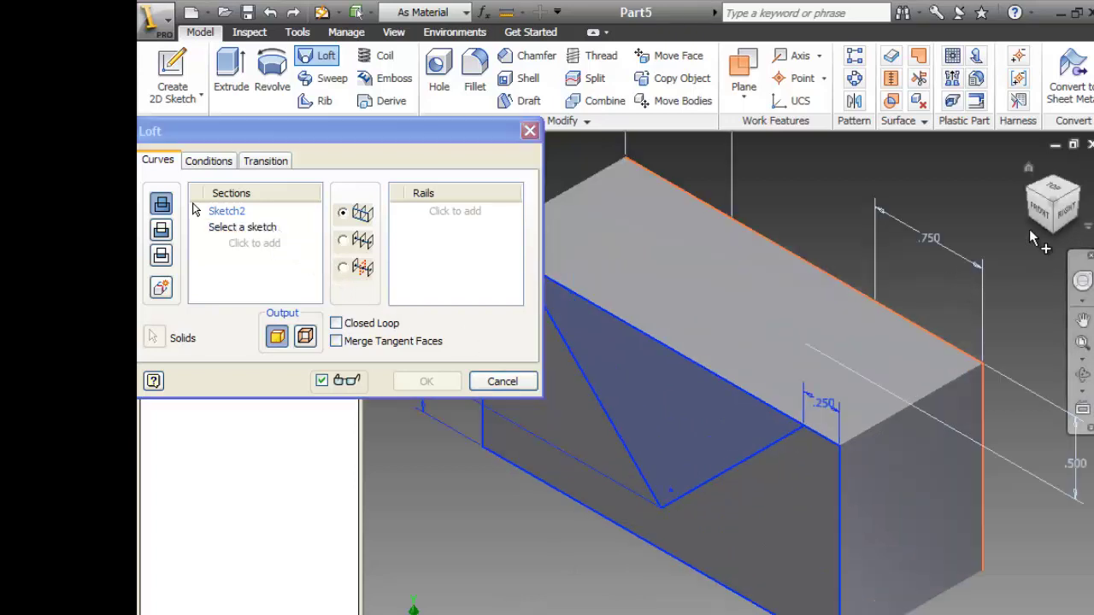
click(1078, 211)
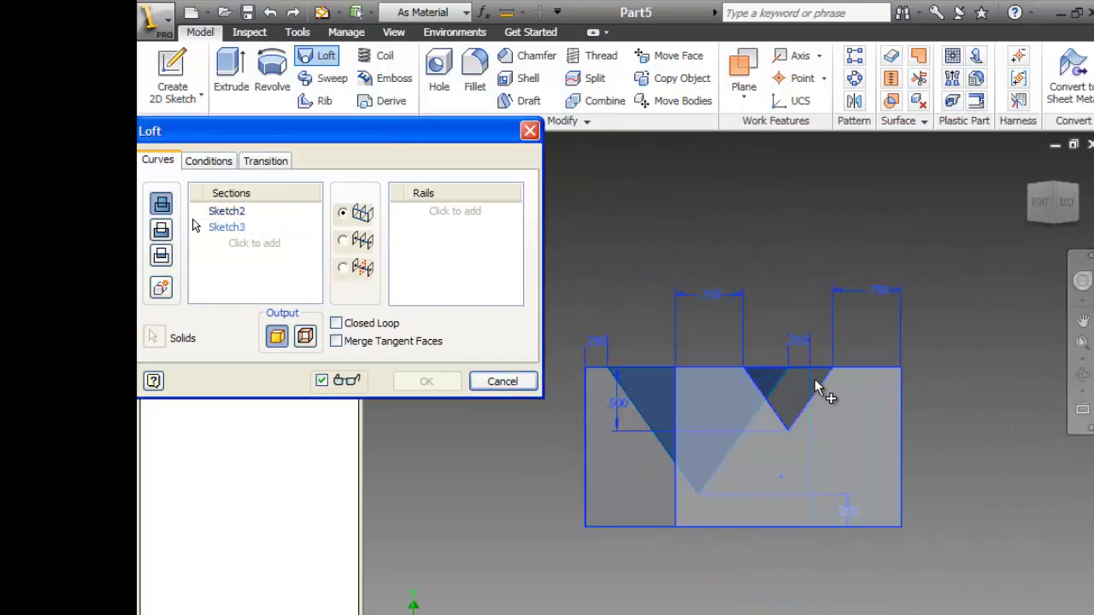
click(787, 383)
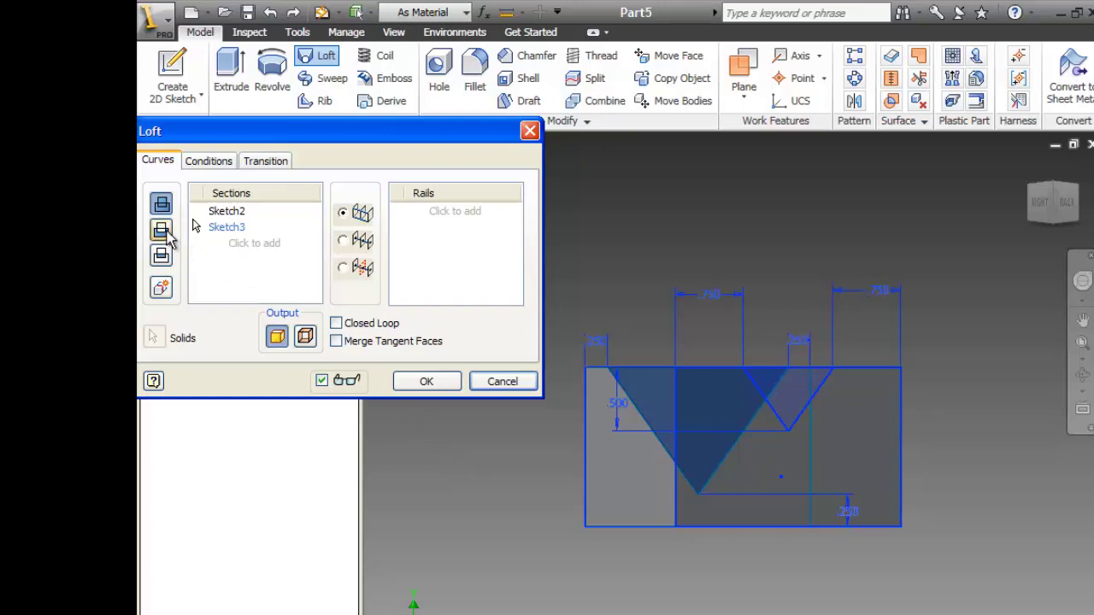
click(162, 231)
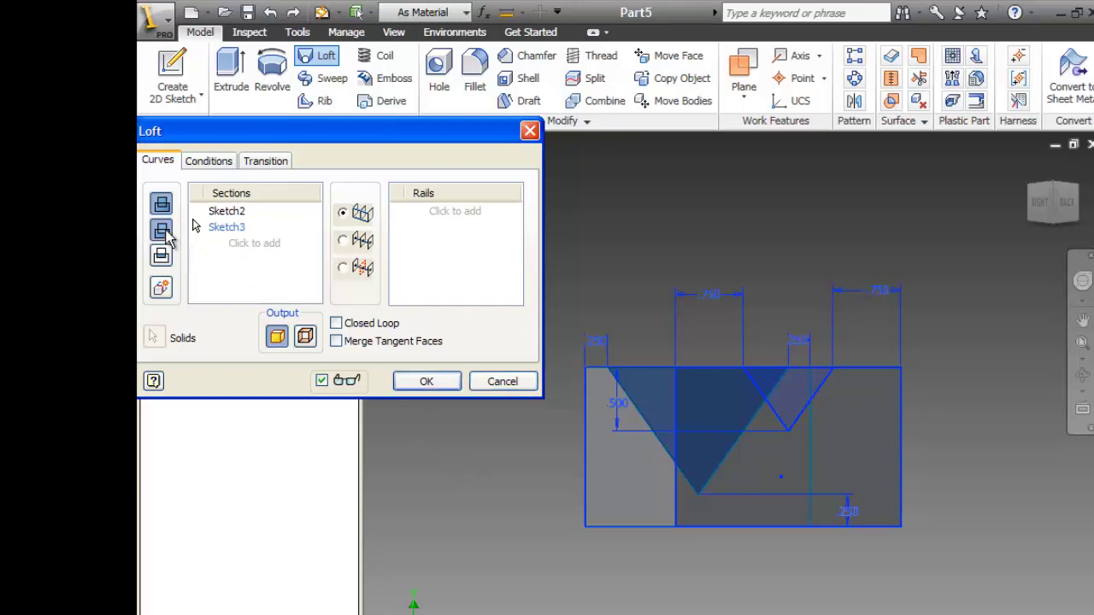
click(430, 386)
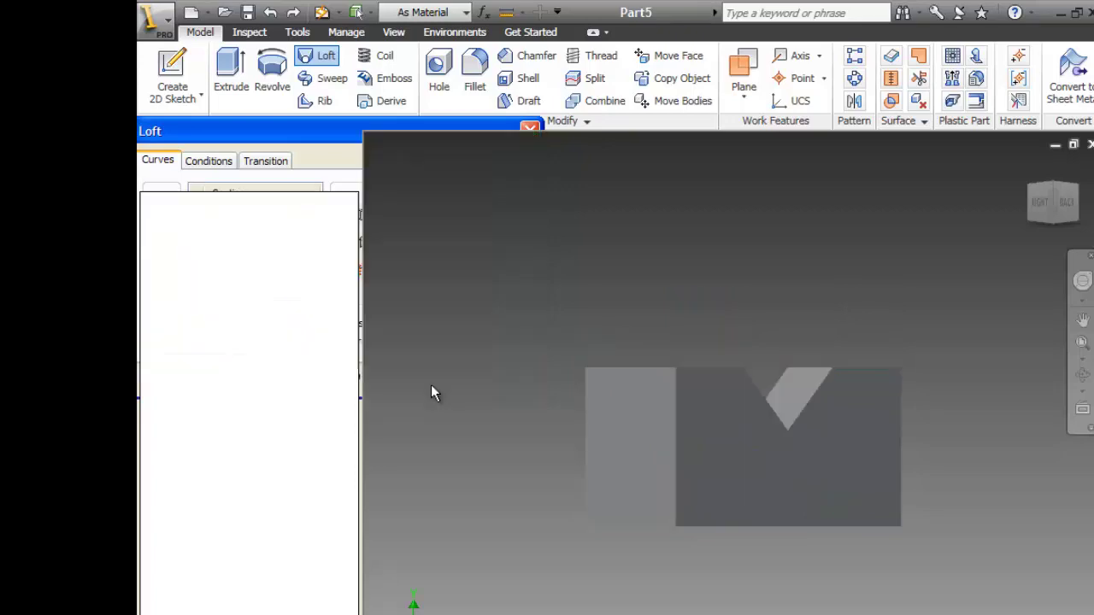
click(1029, 168)
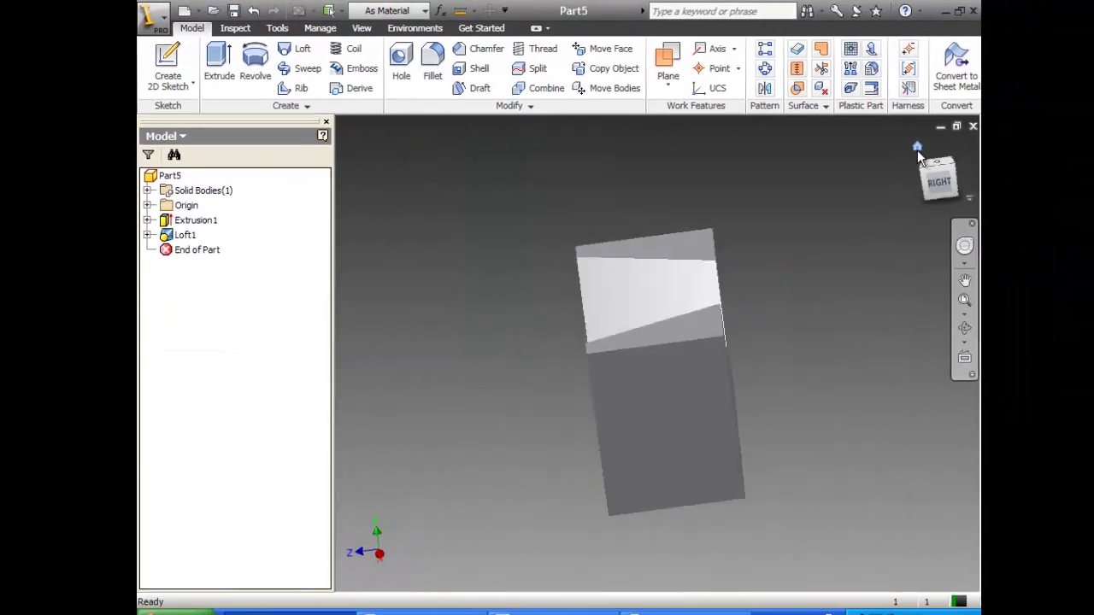